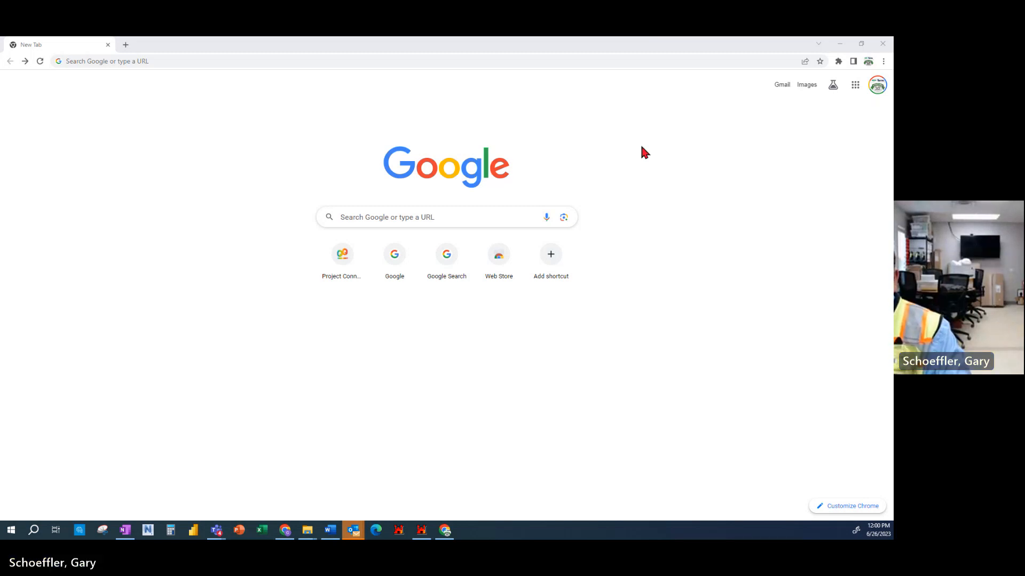
pyautogui.click(877, 89)
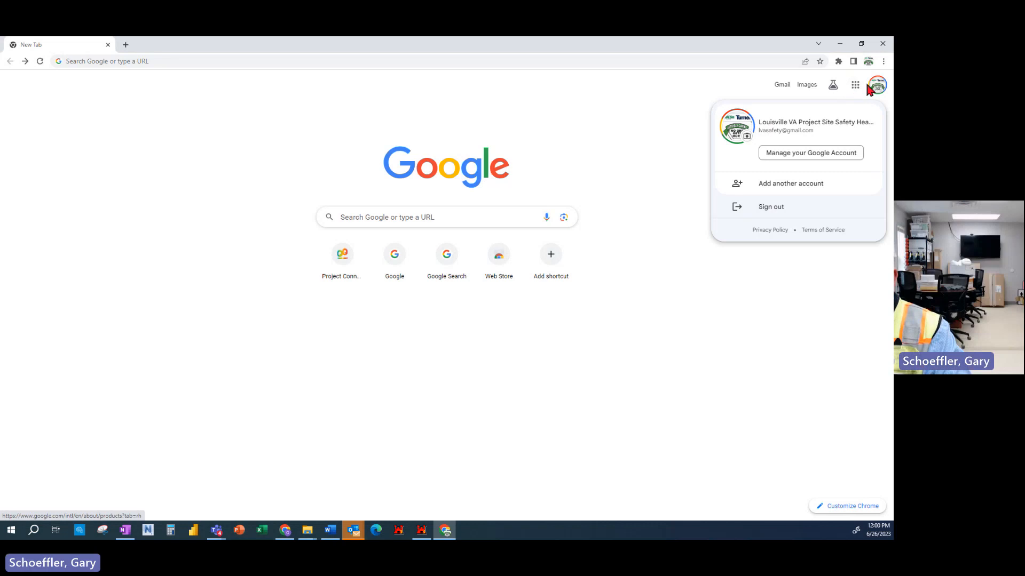
pyautogui.click(680, 91)
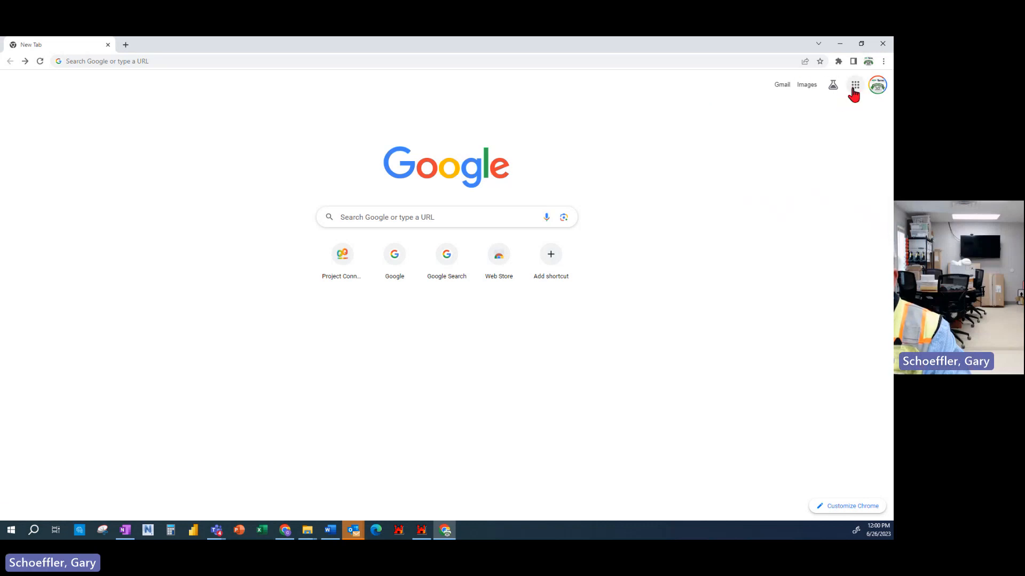
# Step: Open Google Forms from the list of Google apps and create a blank form
pyautogui.click(854, 87)
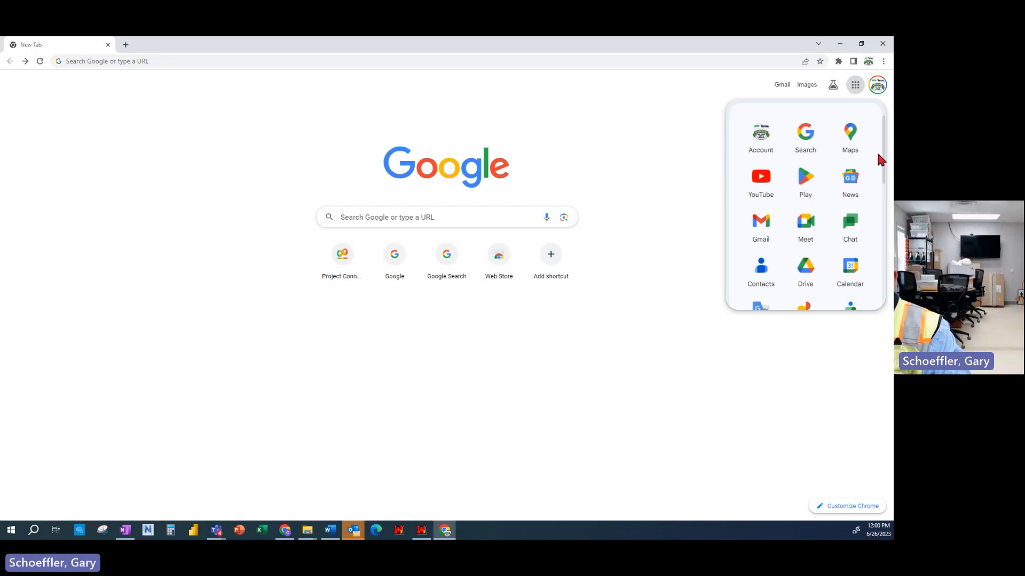
pyautogui.scroll(-1, 883, 176)
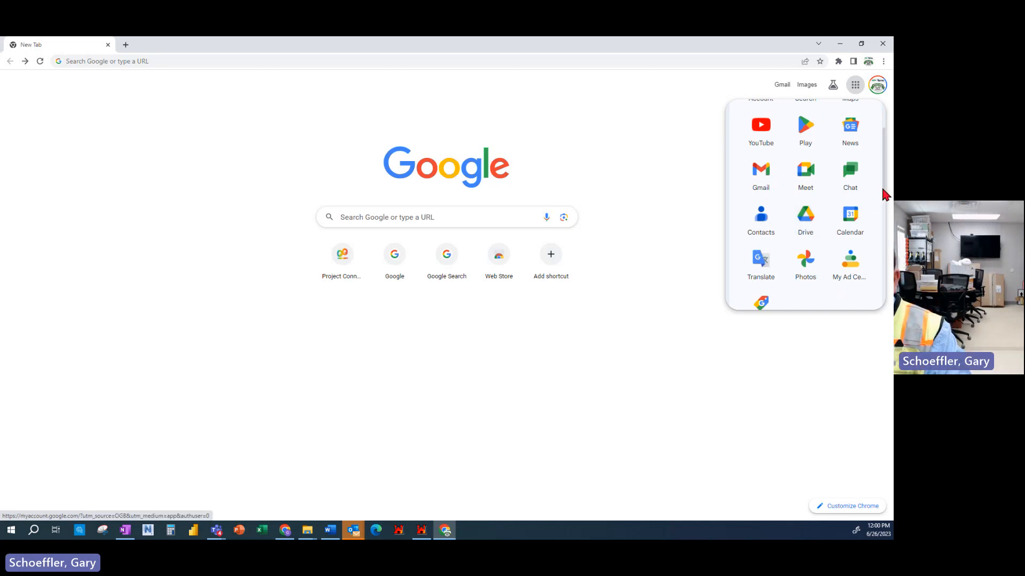
pyautogui.moveTo(882, 189)
pyautogui.mouseDown()
pyautogui.moveTo(879, 227)
pyautogui.moveTo(875, 206)
pyautogui.mouseUp()
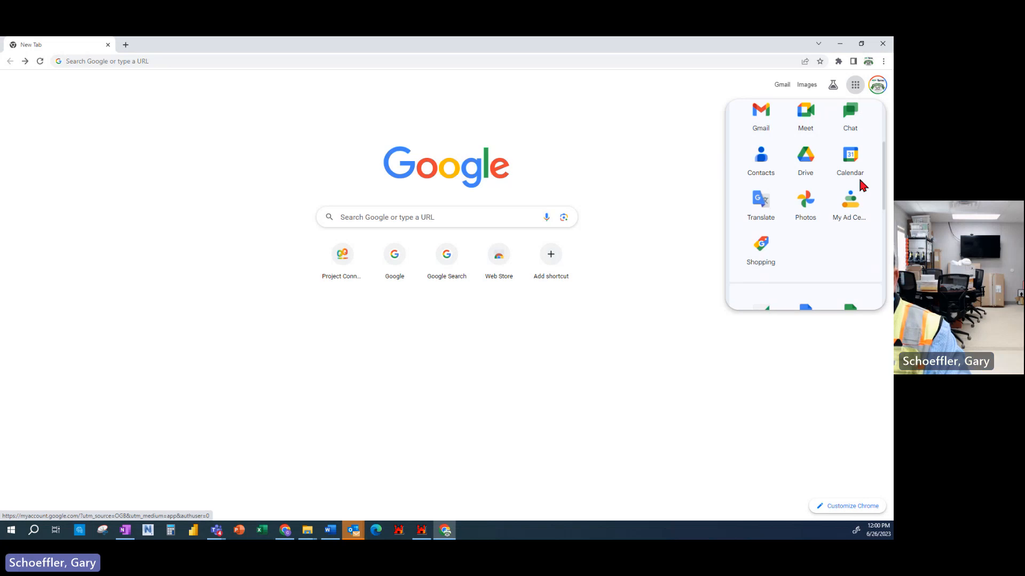
pyautogui.moveTo(883, 178); pyautogui.dragTo(879, 179)
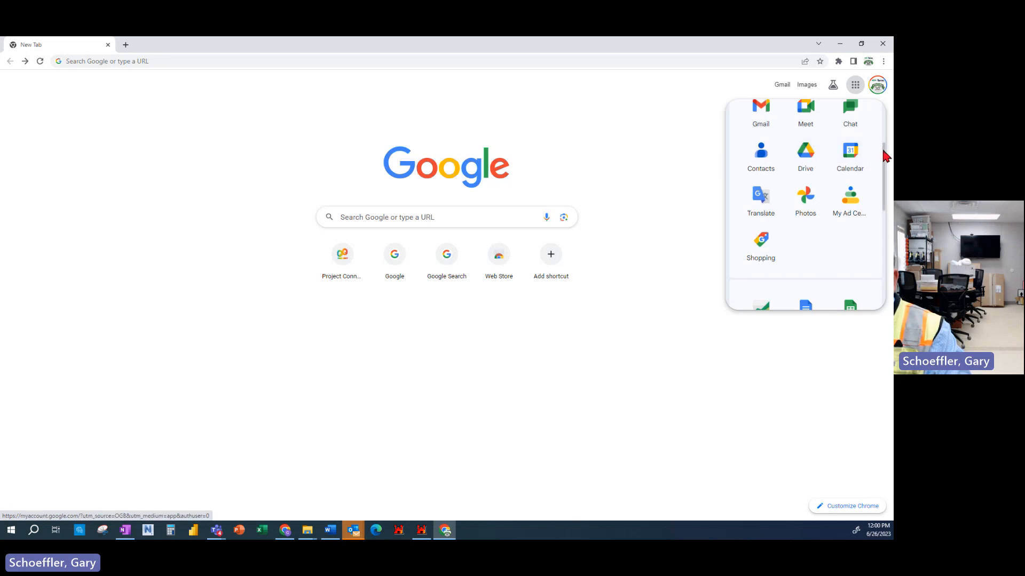
pyautogui.moveTo(885, 156); pyautogui.dragTo(885, 193)
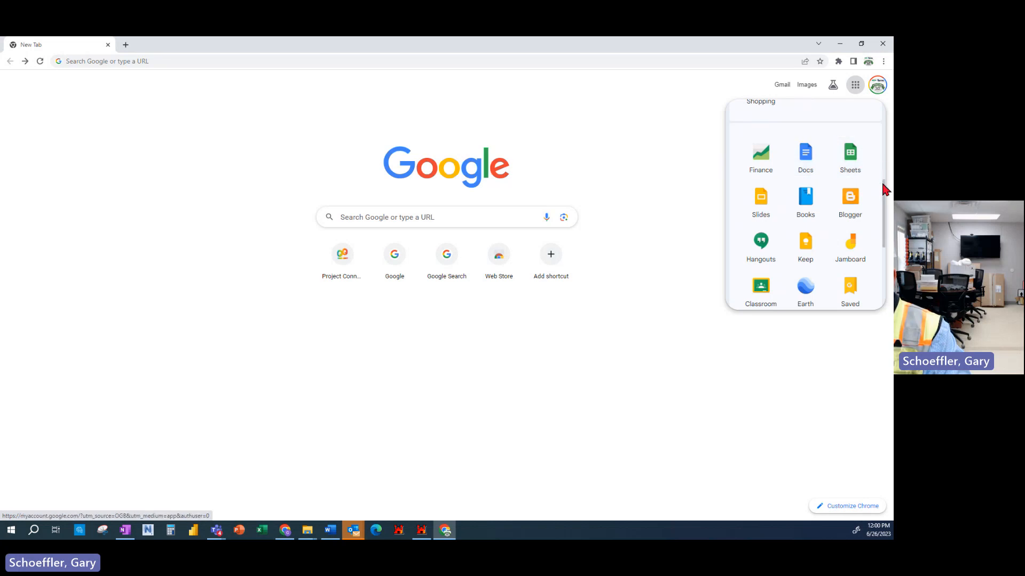
pyautogui.moveTo(883, 190); pyautogui.dragTo(886, 222)
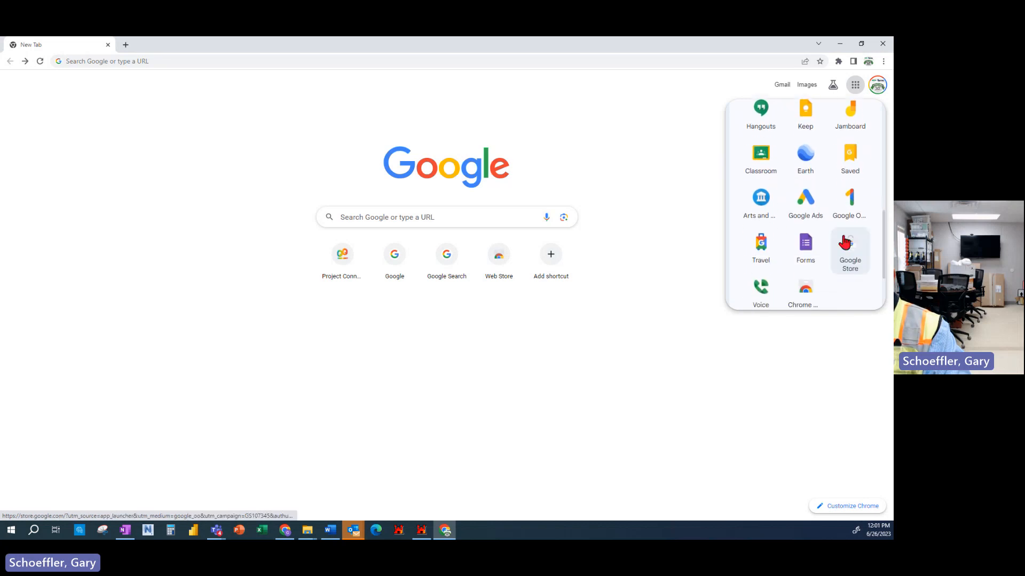
pyautogui.click(805, 247)
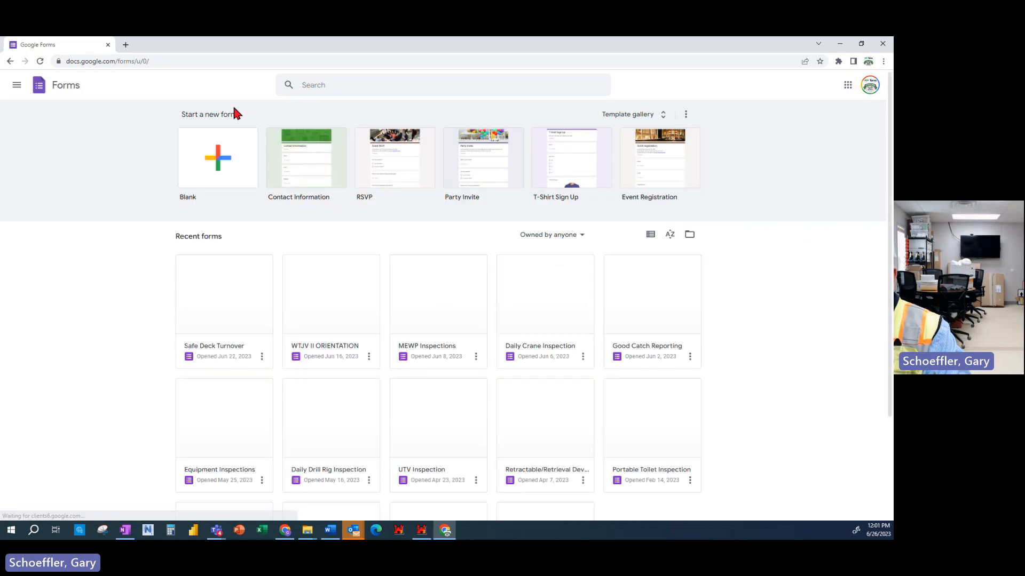
pyautogui.click(219, 146)
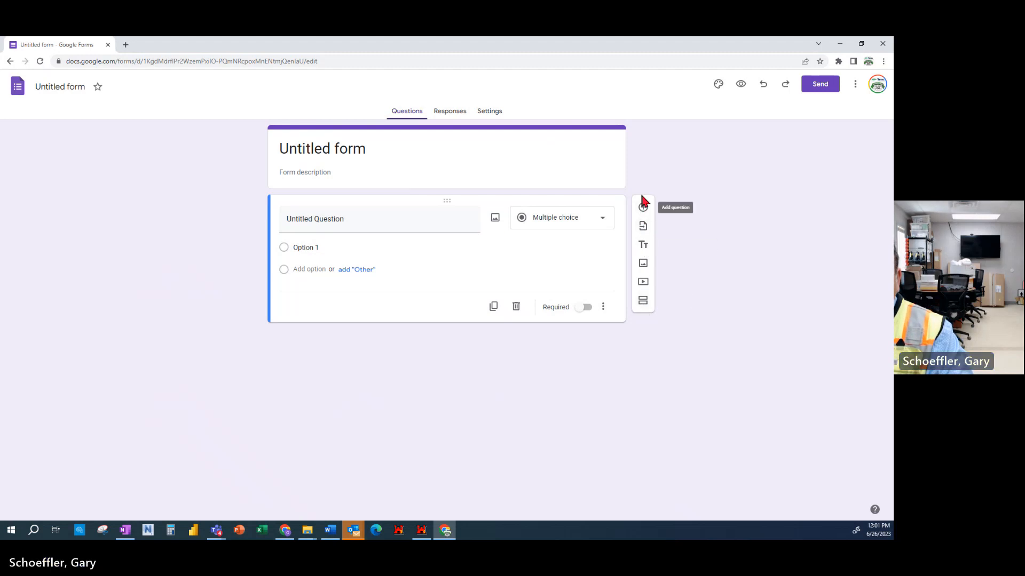
# Step: Replace the placeholder title of the form's first question with "Name"
pyautogui.click(370, 221)
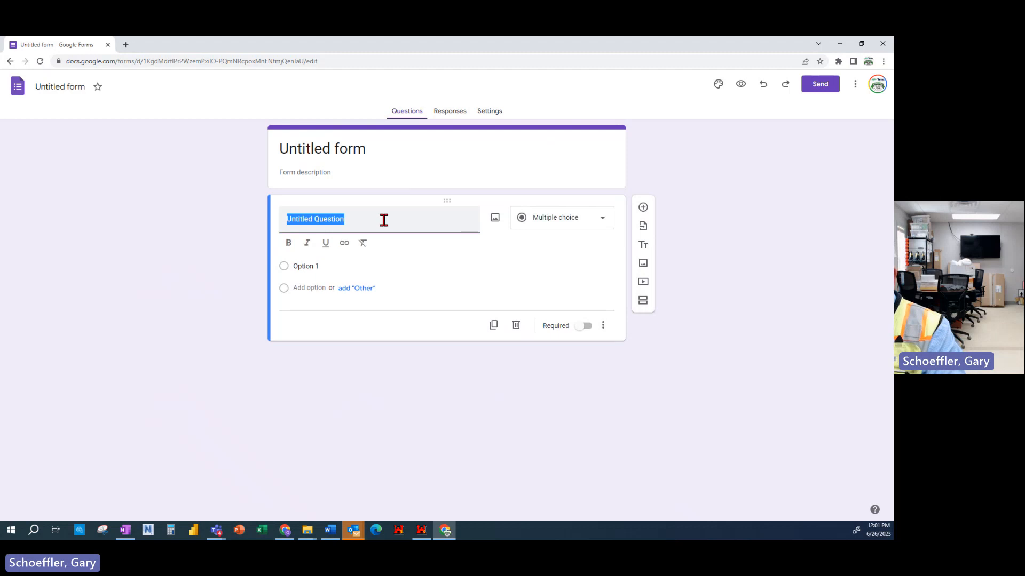
pyautogui.write('Name')
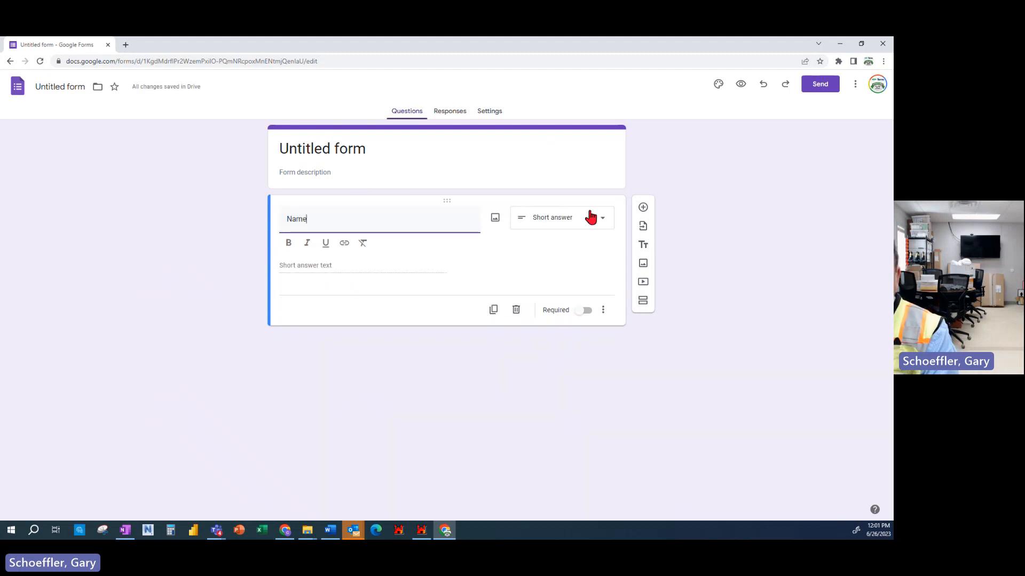
pyautogui.click(568, 227)
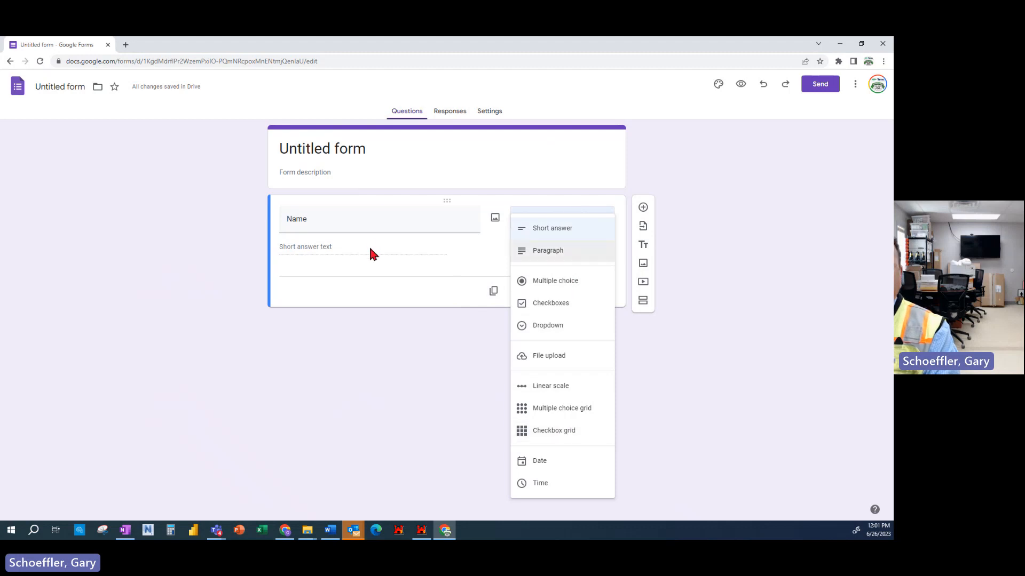
pyautogui.click(378, 219)
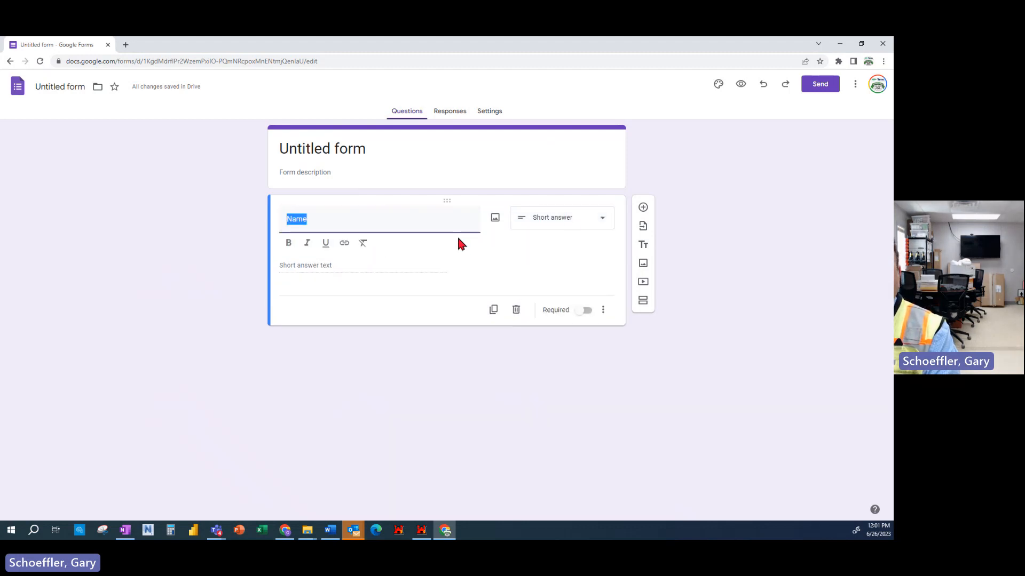
# Step: Add a second section after the Name question and title it "YES OR NO QUESTION"
pyautogui.click(643, 302)
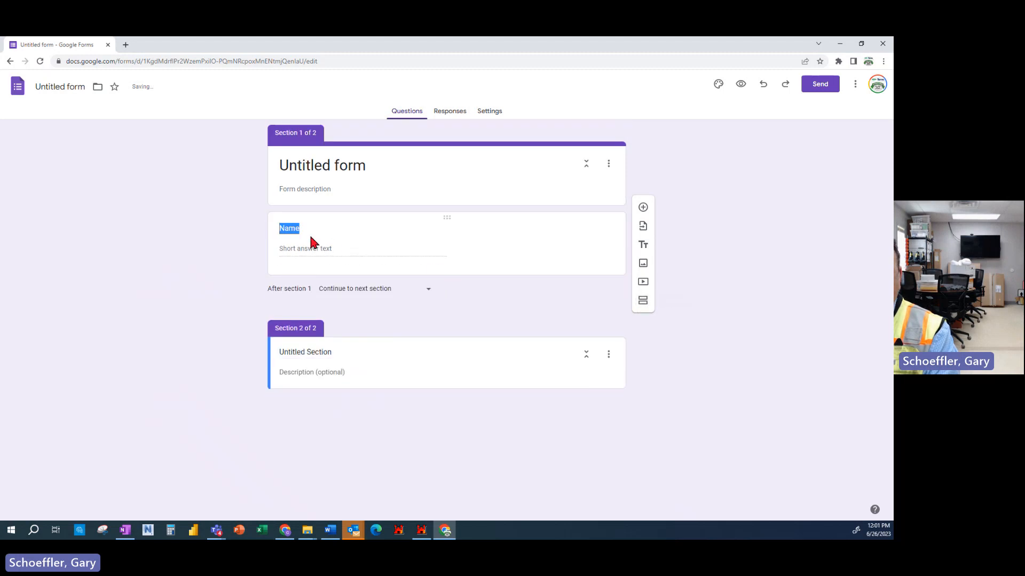
pyautogui.click(322, 352)
pyautogui.moveTo(335, 352); pyautogui.dragTo(230, 343)
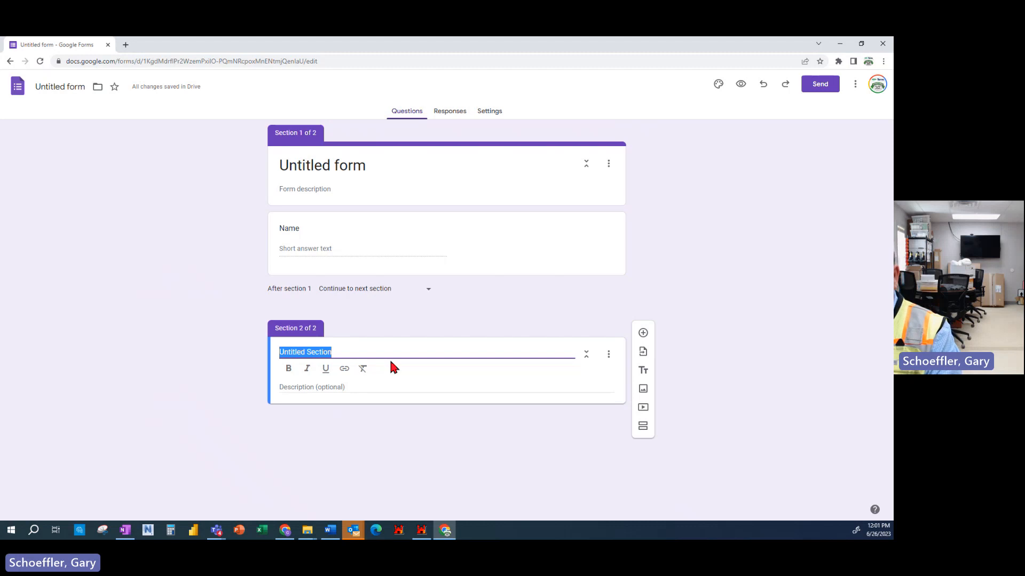
pyautogui.write('Y')
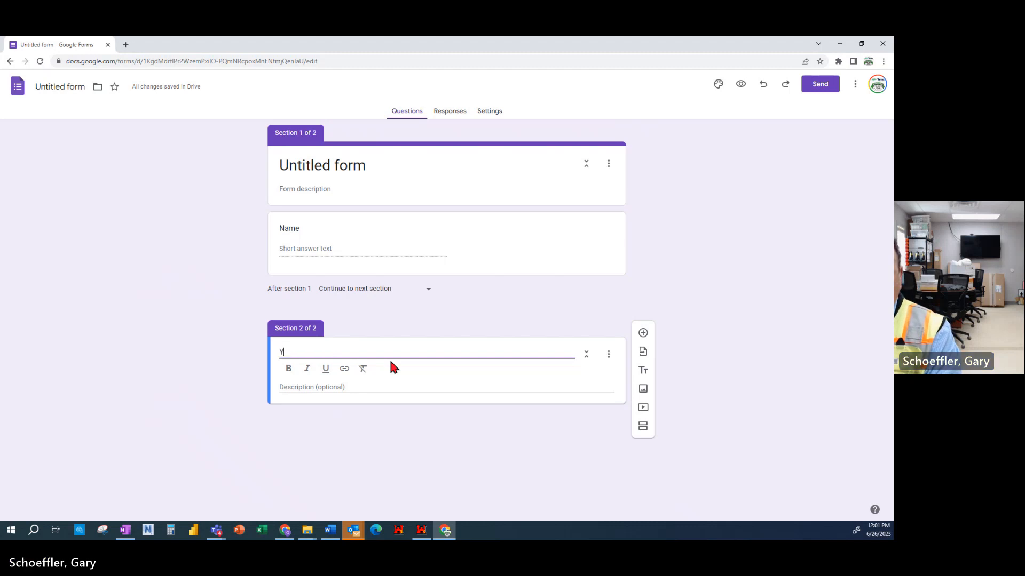
pyautogui.write('ES OR NO QUTI')
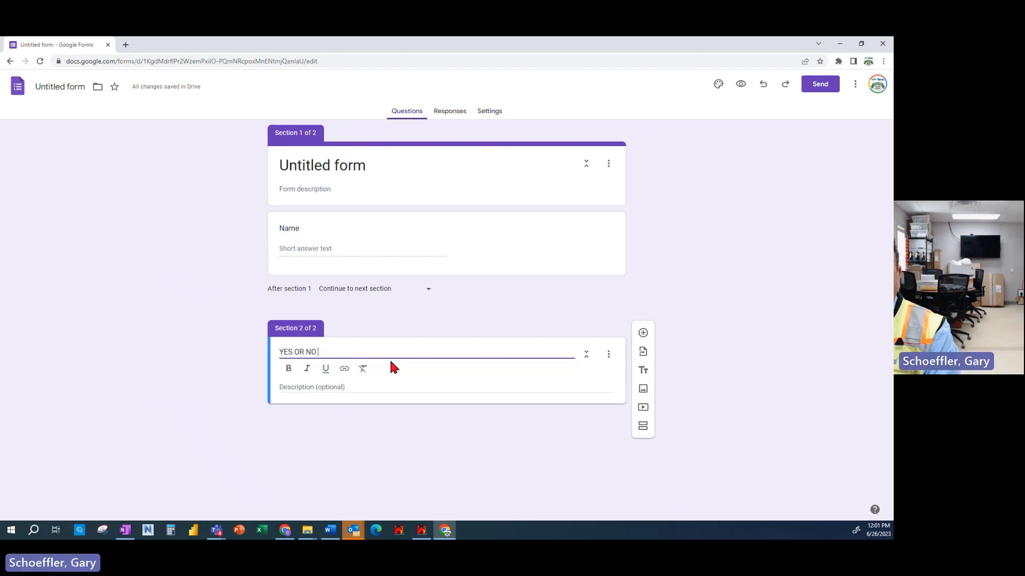
pyautogui.press('BackSpace')
pyautogui.press('BackSpace')
pyautogui.write('ESTION')
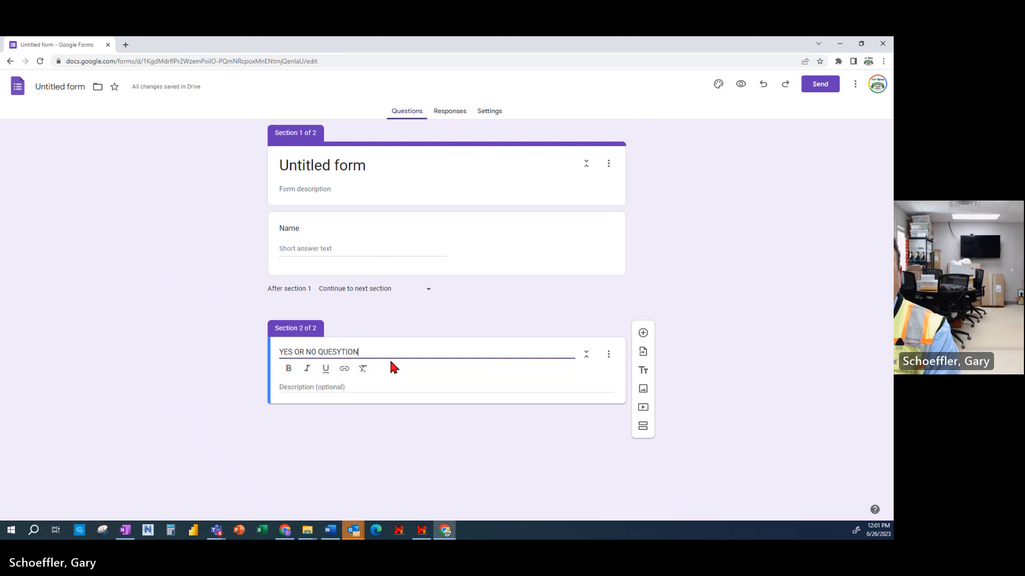
pyautogui.press('BackSpace')
pyautogui.press('BackSpace')
pyautogui.press('BackSpace')
pyautogui.press('BackSpace')
pyautogui.write('TIUON')
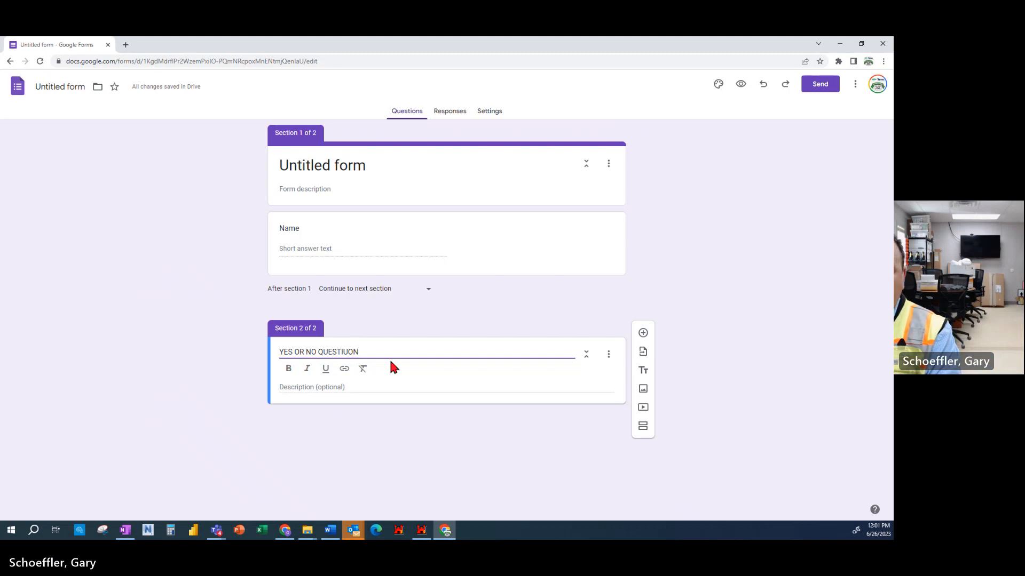
pyautogui.press('BackSpace')
pyautogui.press('BackSpace')
pyautogui.press('BackSpace')
pyautogui.write('OB')
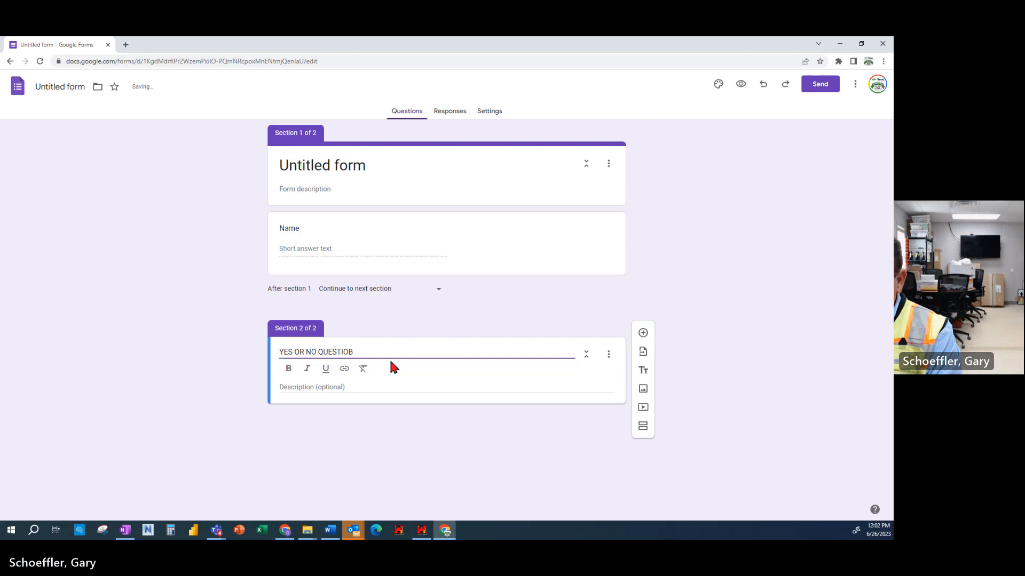
pyautogui.press('BackSpace')
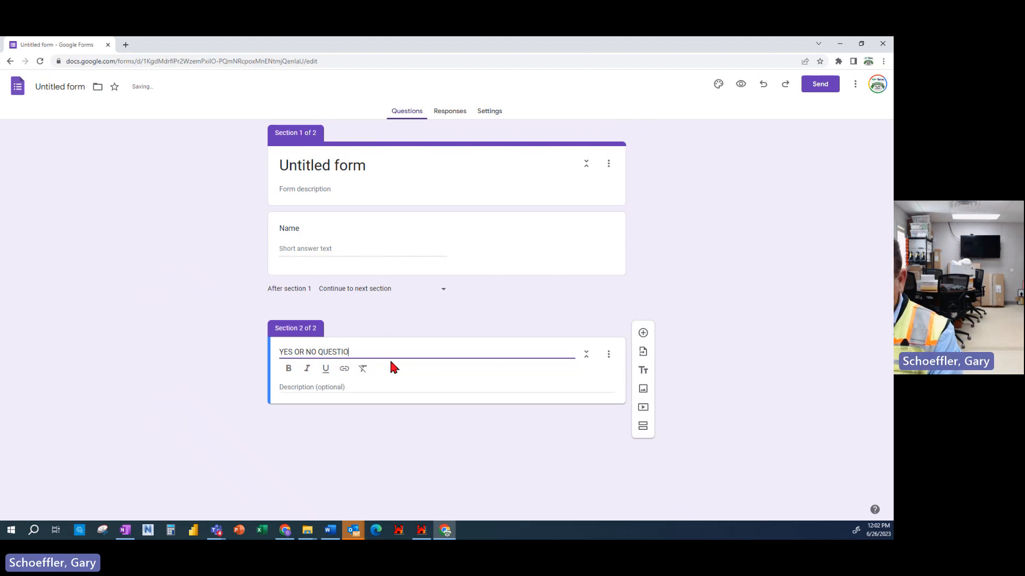
pyautogui.write('N')
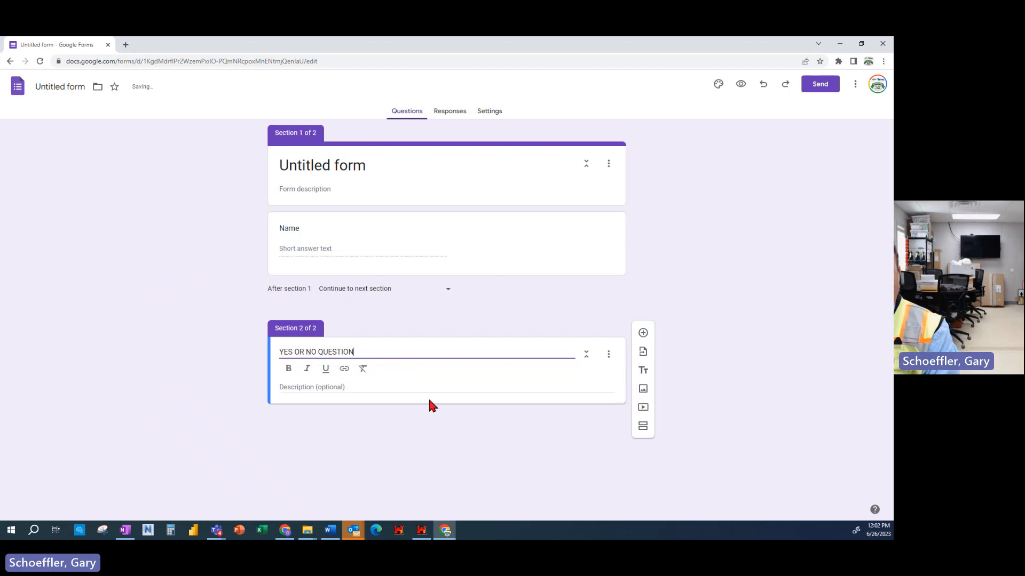
pyautogui.click(548, 385)
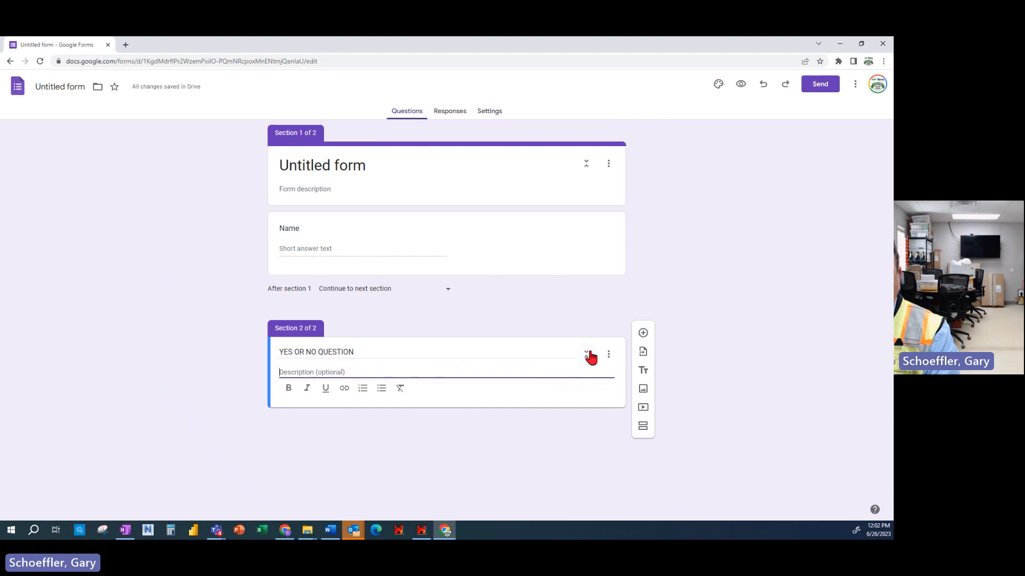
# Step: Delete the "YES OR NO QUESTION" section from the form
pyautogui.click(608, 356)
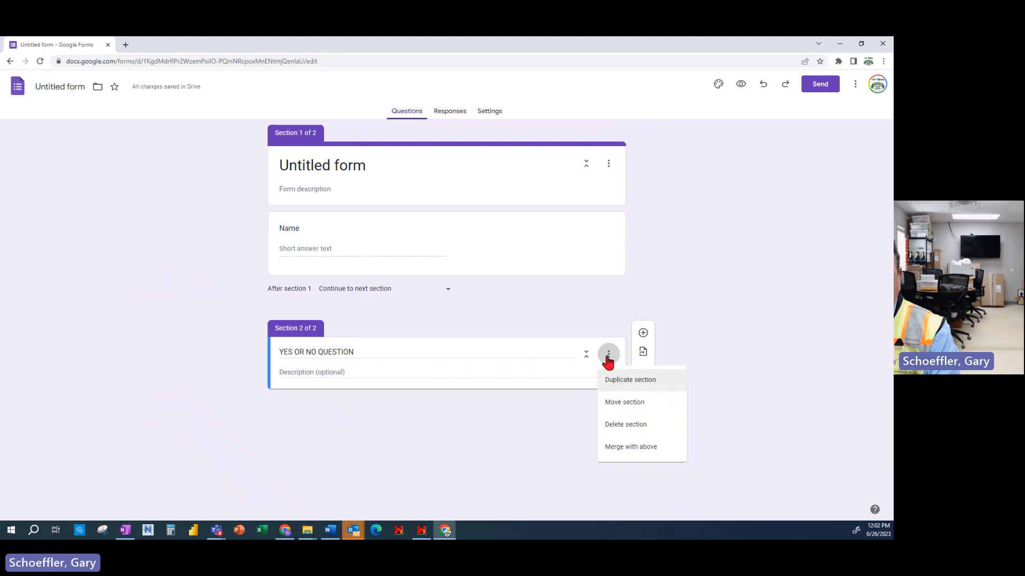
pyautogui.click(590, 360)
pyautogui.click(587, 356)
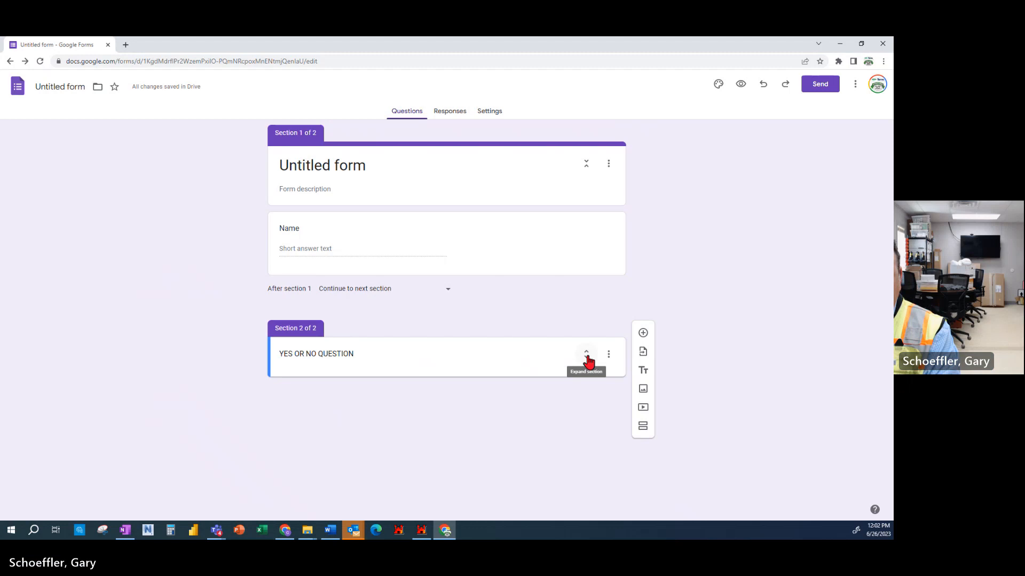
pyautogui.click(587, 355)
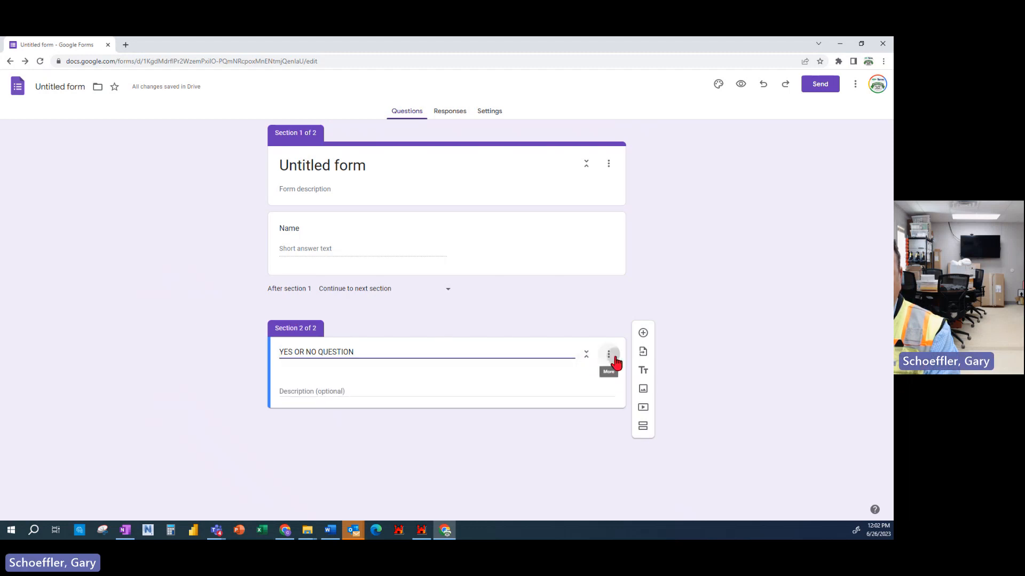
pyautogui.click(615, 359)
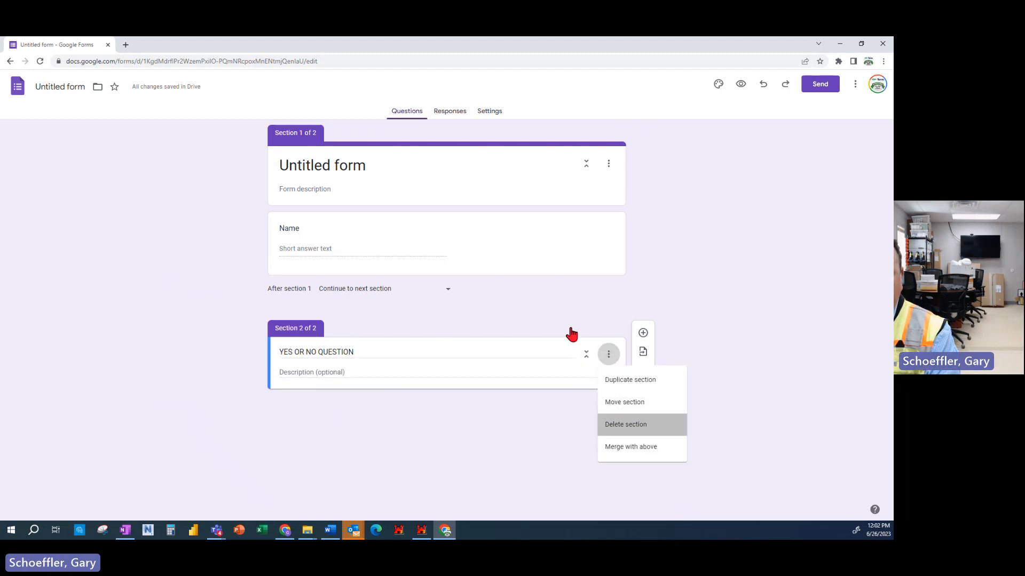
pyautogui.press('Return')
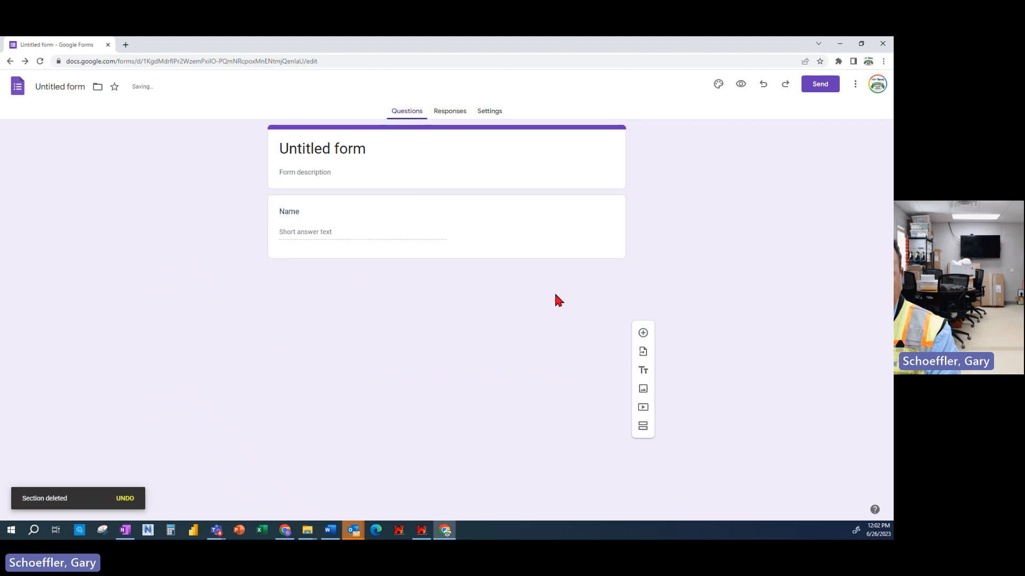
# Step: Add a new question below the Name question and set its answer type to Checkboxes
pyautogui.click(397, 228)
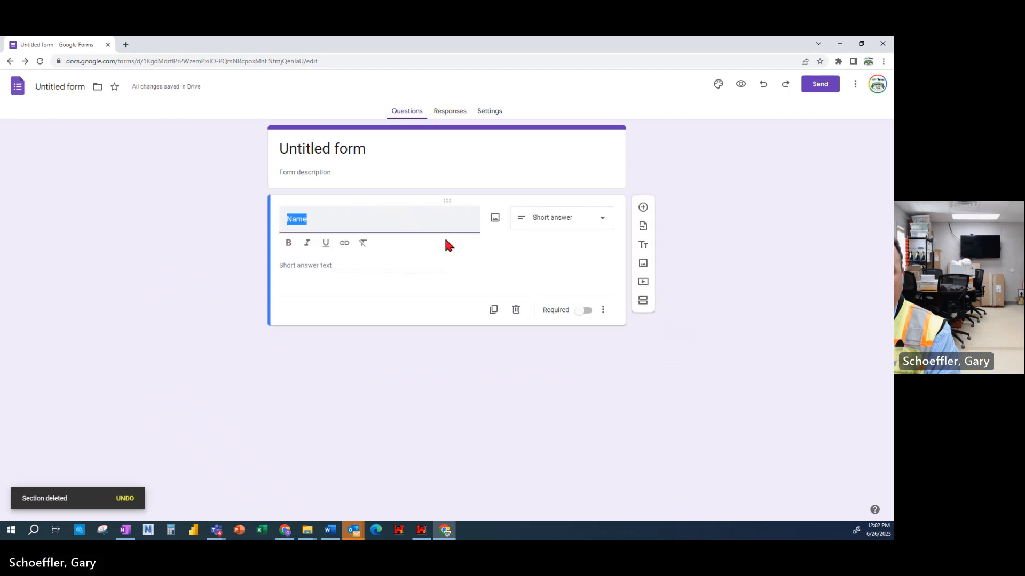
pyautogui.click(643, 210)
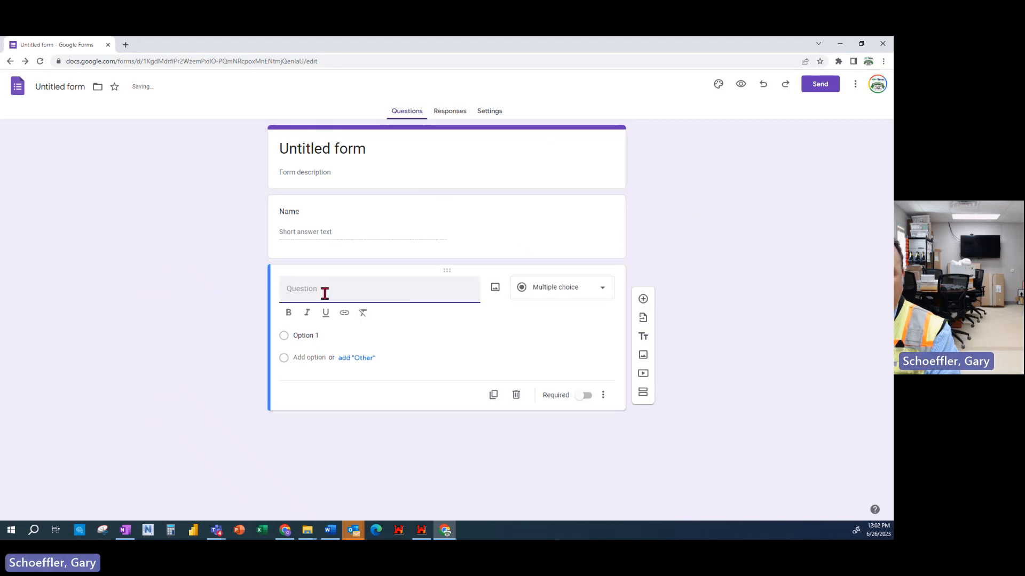
pyautogui.click(583, 293)
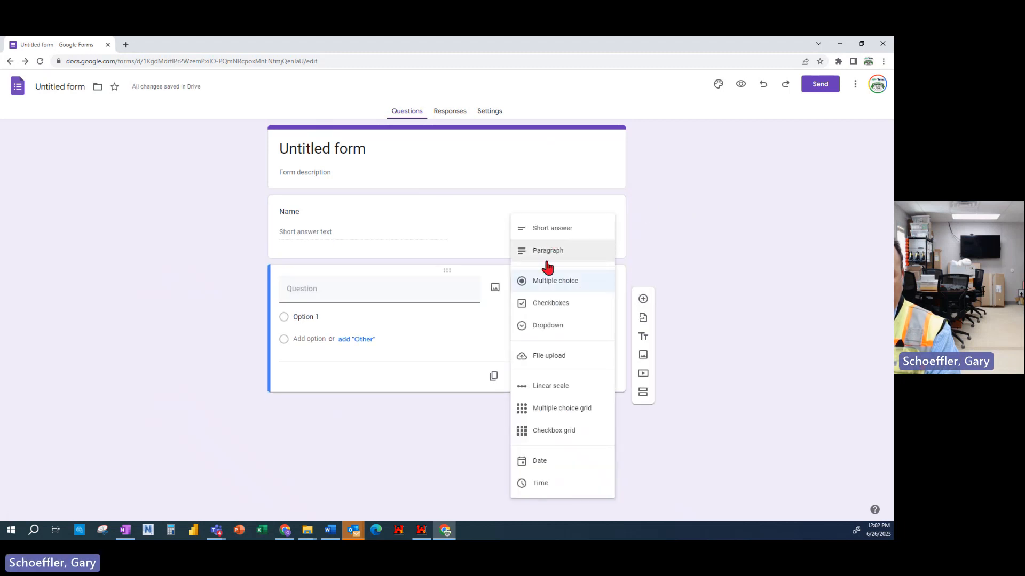
pyautogui.click(553, 309)
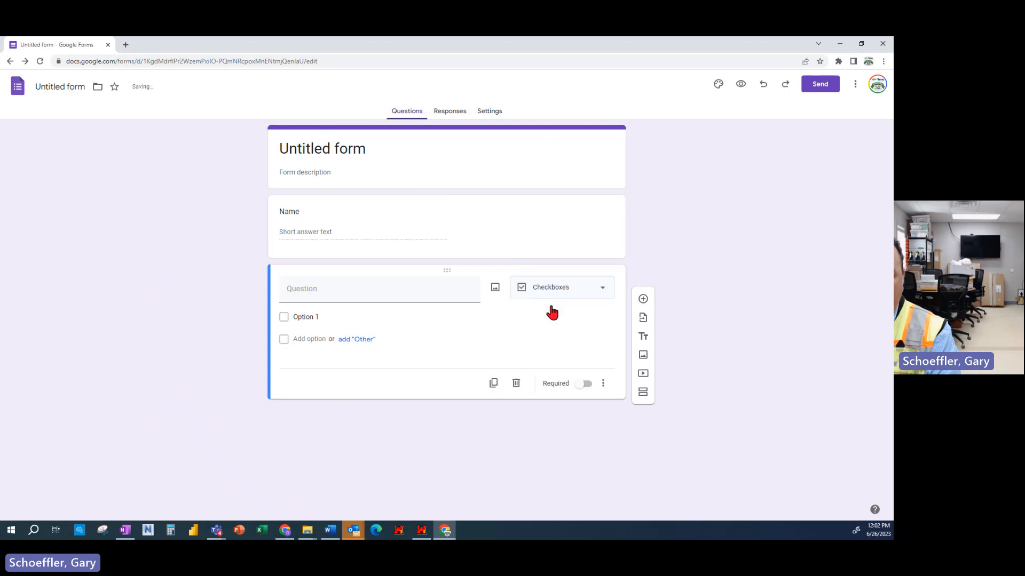
# Step: Enter "What color is your favorite" as the text of the checkboxes question
pyautogui.click(317, 317)
pyautogui.click(329, 295)
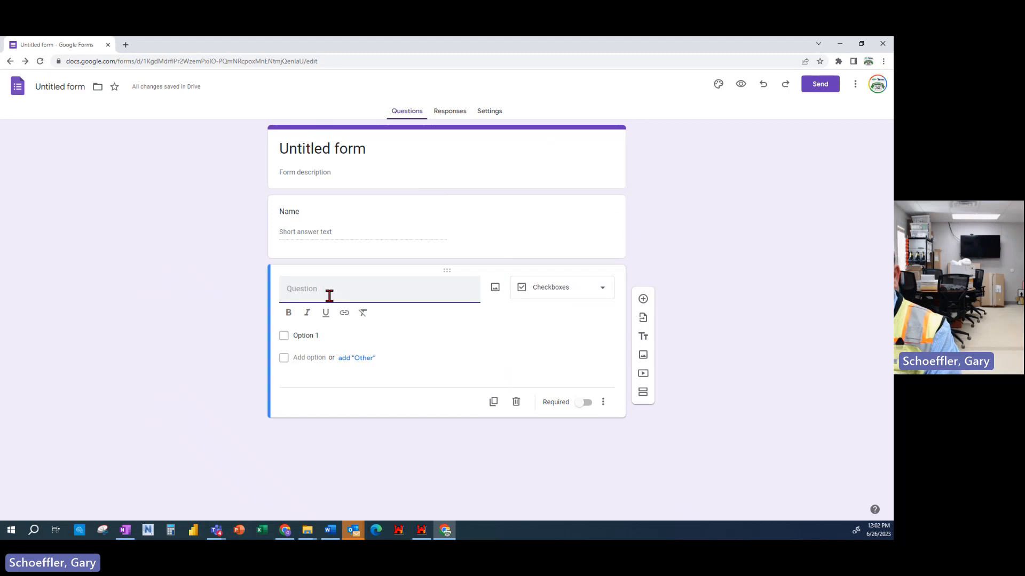
pyautogui.write('t')
pyautogui.press('BackSpace')
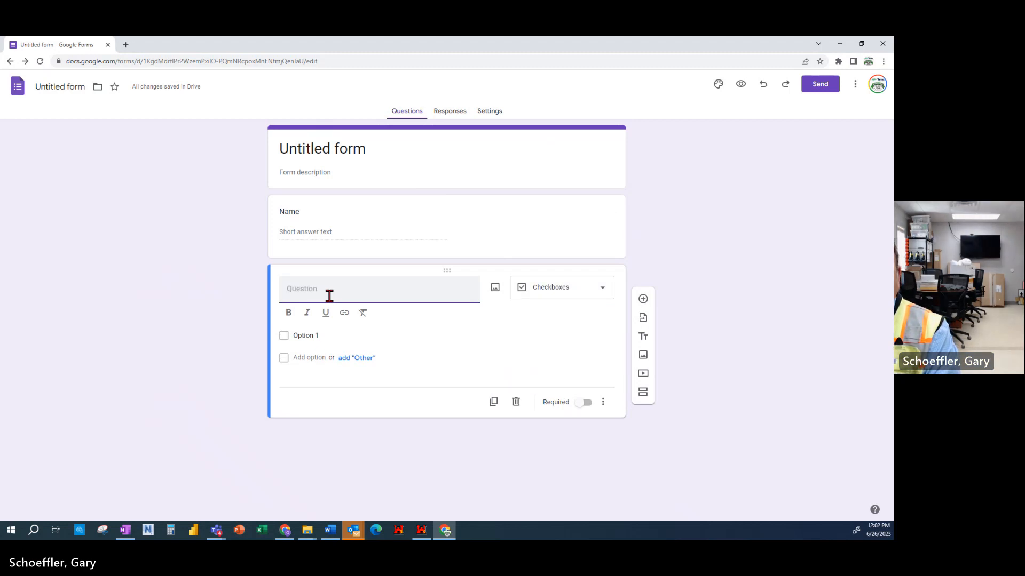
pyautogui.write('Is')
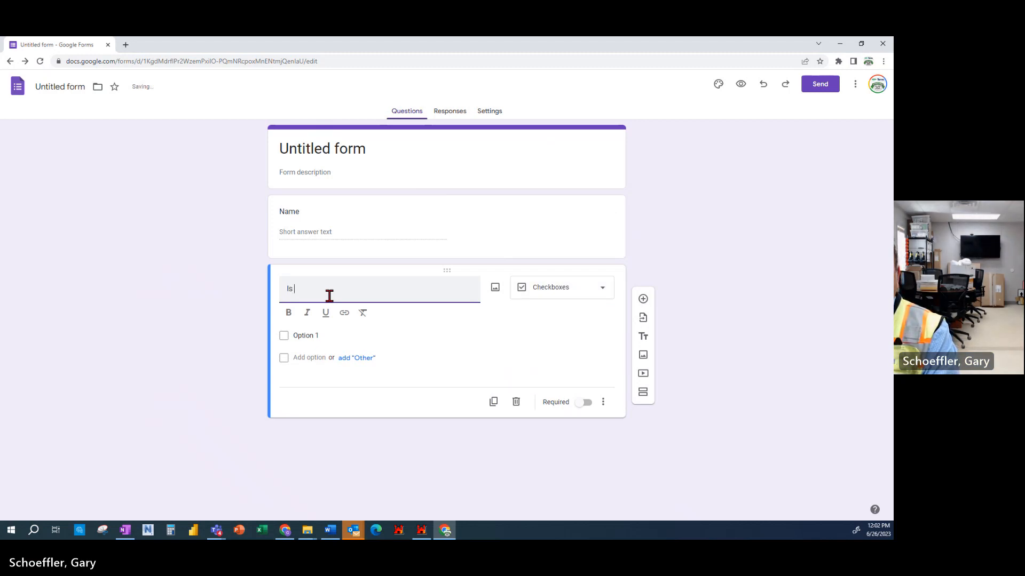
pyautogui.write('at ')
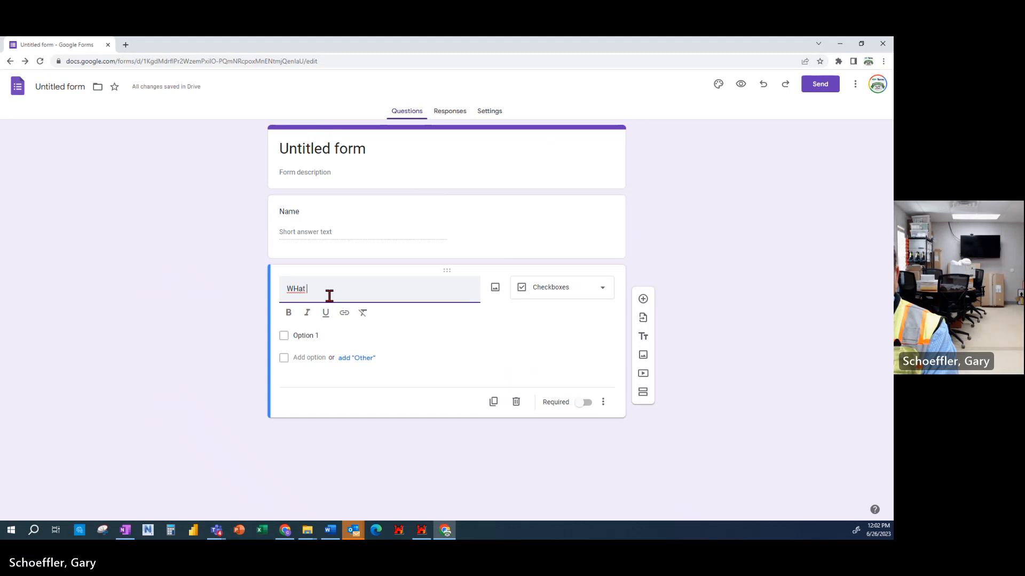
pyautogui.write('ha')
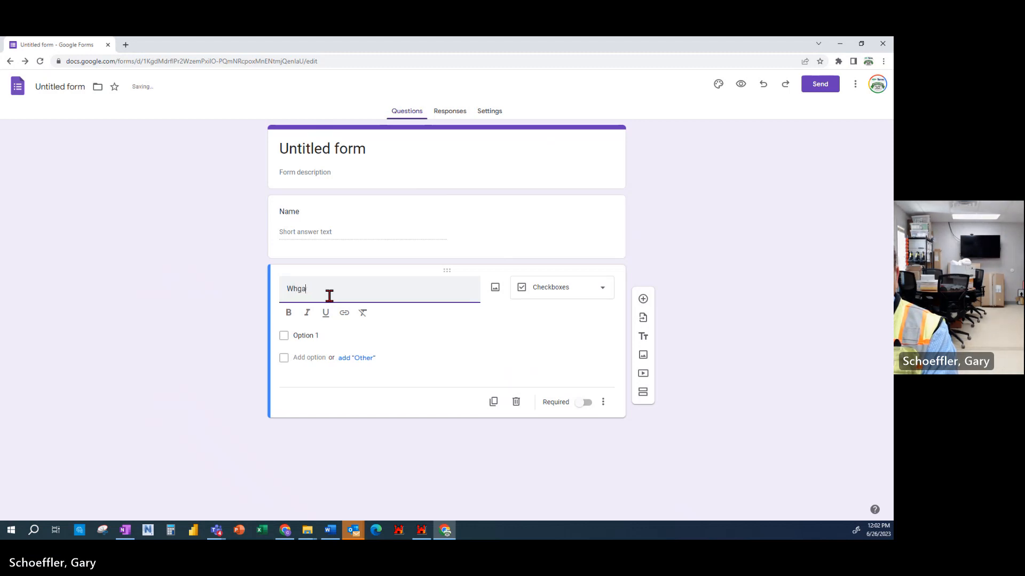
pyautogui.write('t color is your favorite')
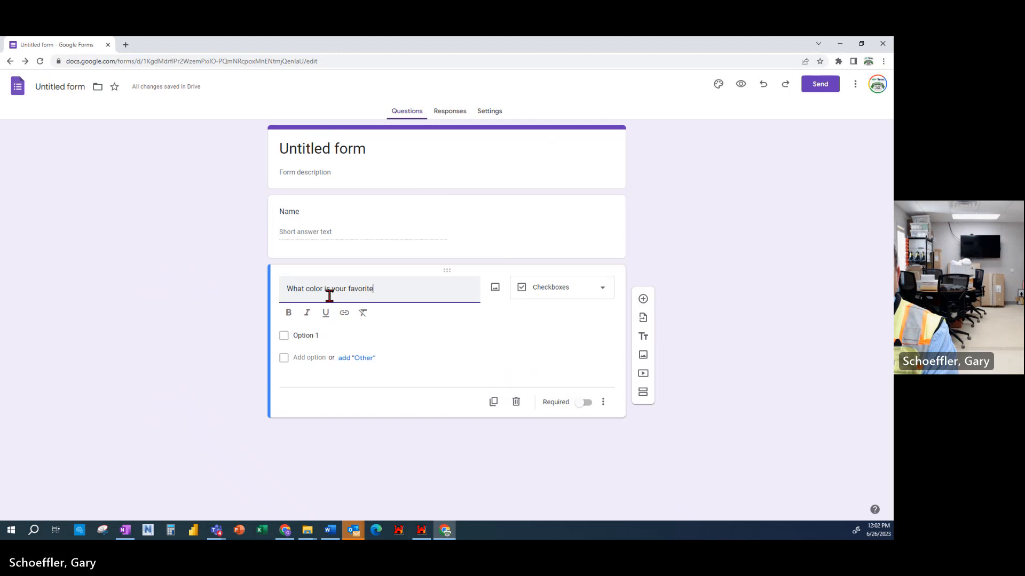
# Step: Give the favorite color question two checkbox options, "Blue" and "White"
pyautogui.click(319, 335)
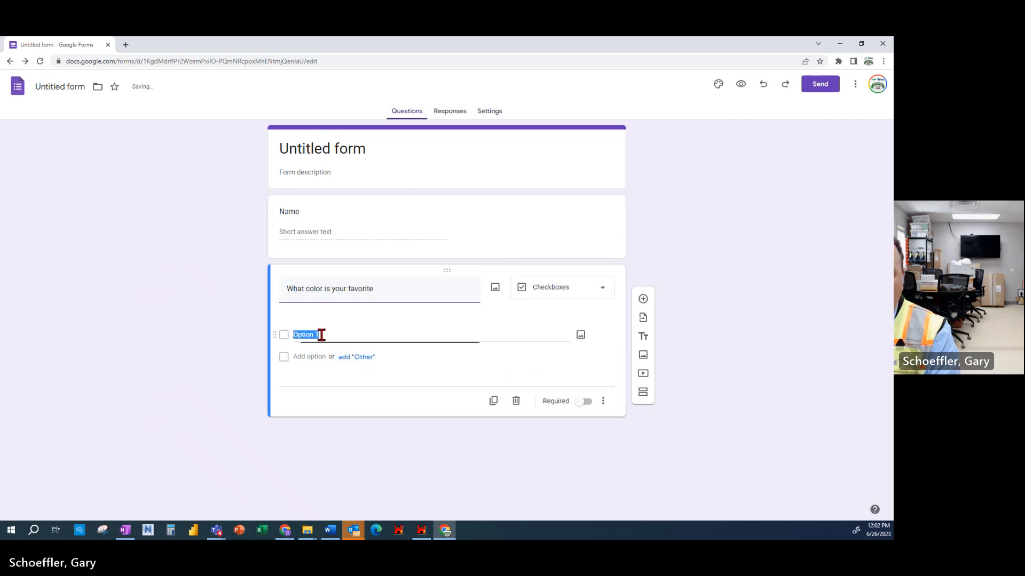
pyautogui.write('B')
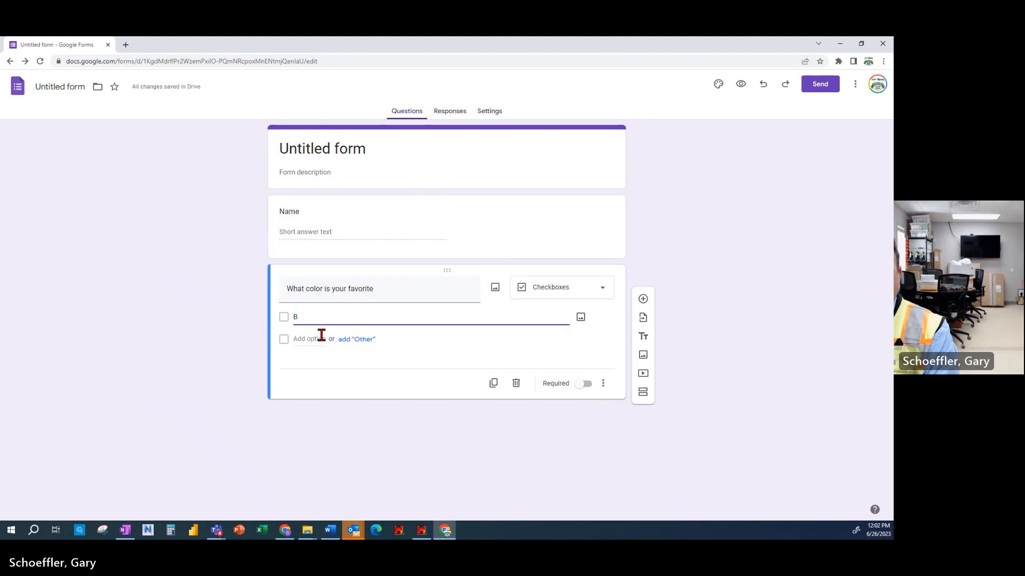
pyautogui.write('Luee')
pyautogui.click(321, 334)
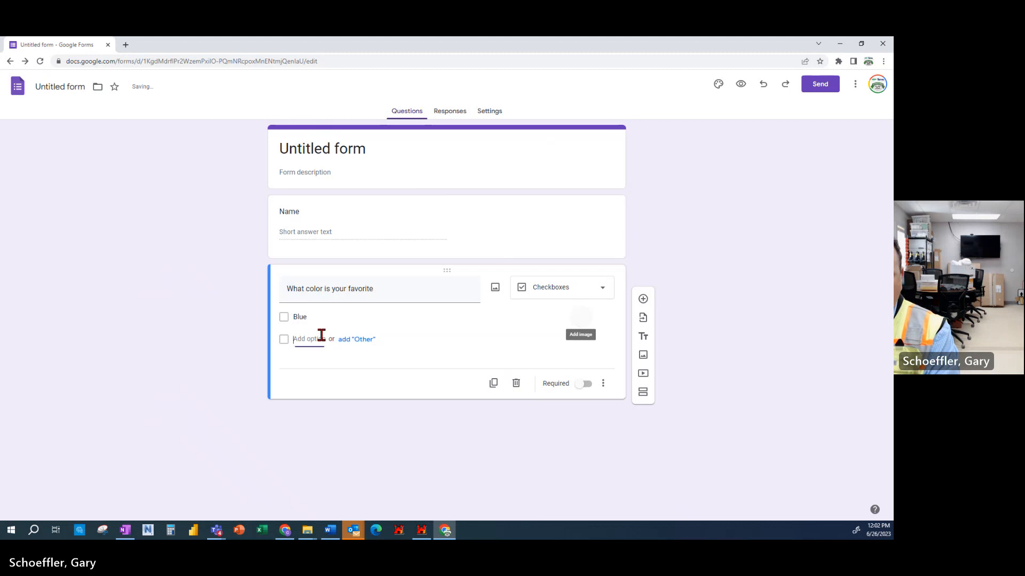
pyautogui.write('White')
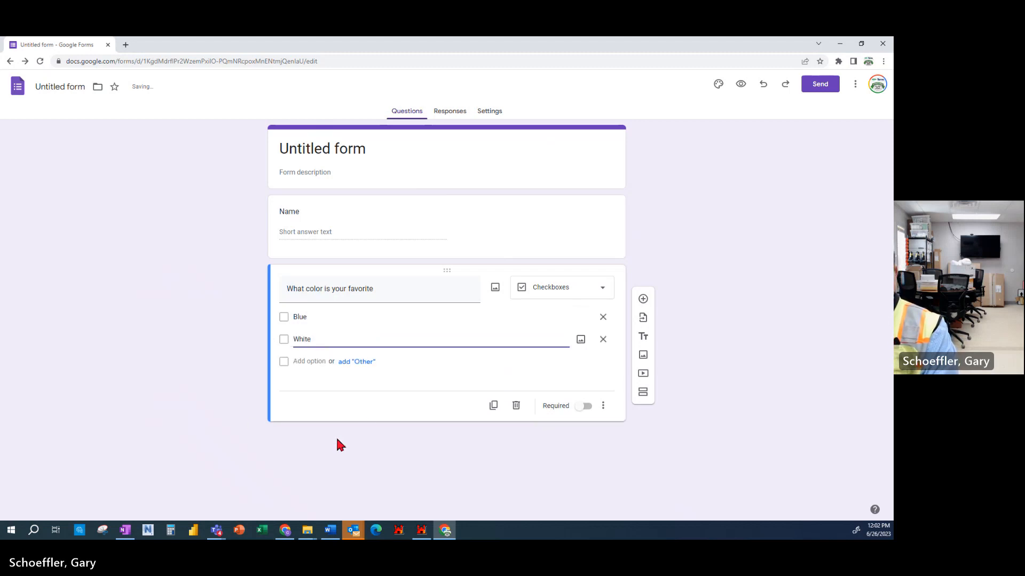
# Step: Delete the favorite color checkboxes question from the form
pyautogui.click(536, 449)
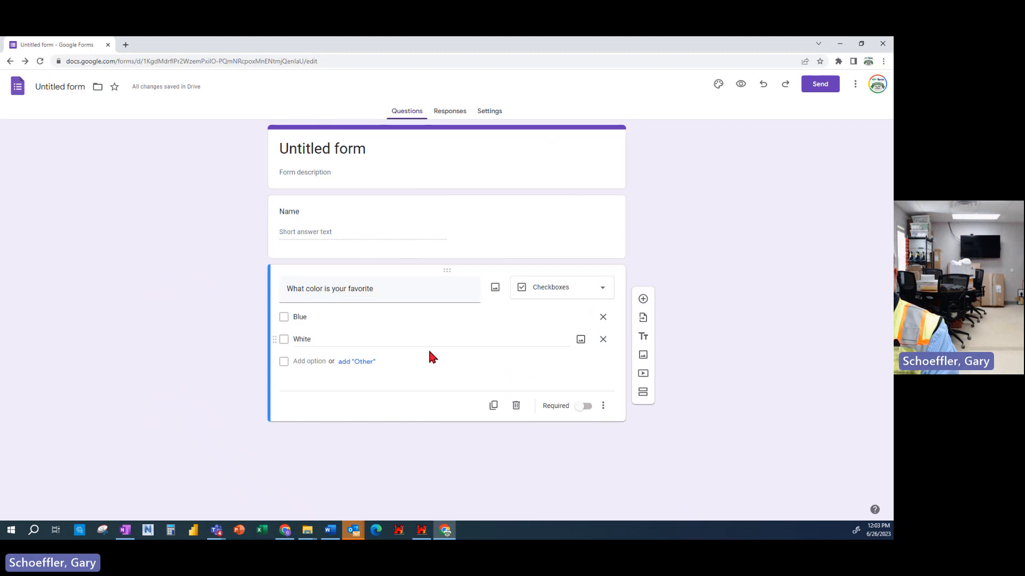
pyautogui.click(516, 407)
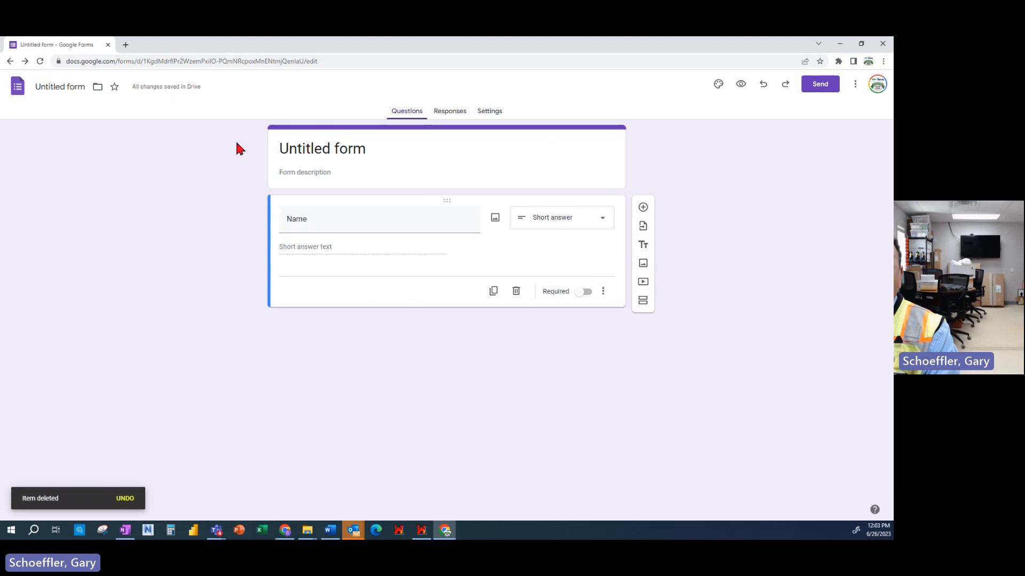
# Step: Rename the untitled form as "TITLE"
pyautogui.click(71, 89)
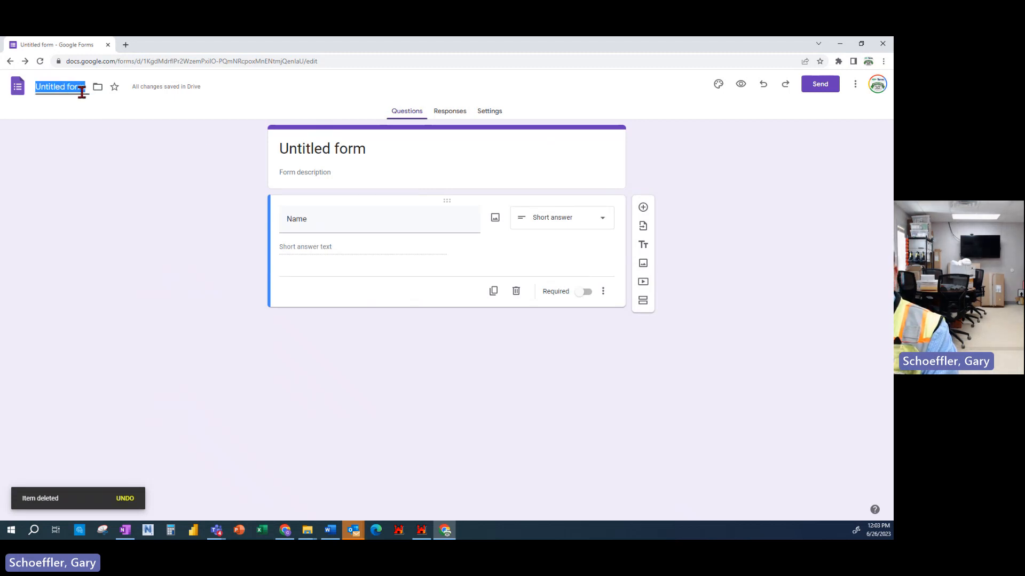
pyautogui.write('TIT')
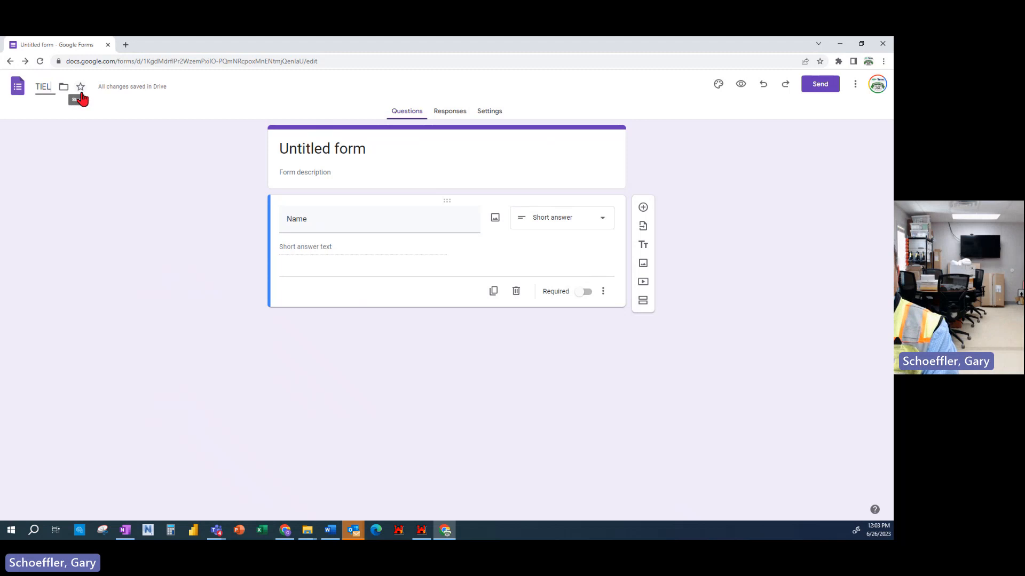
pyautogui.write('LE')
pyautogui.press('Return')
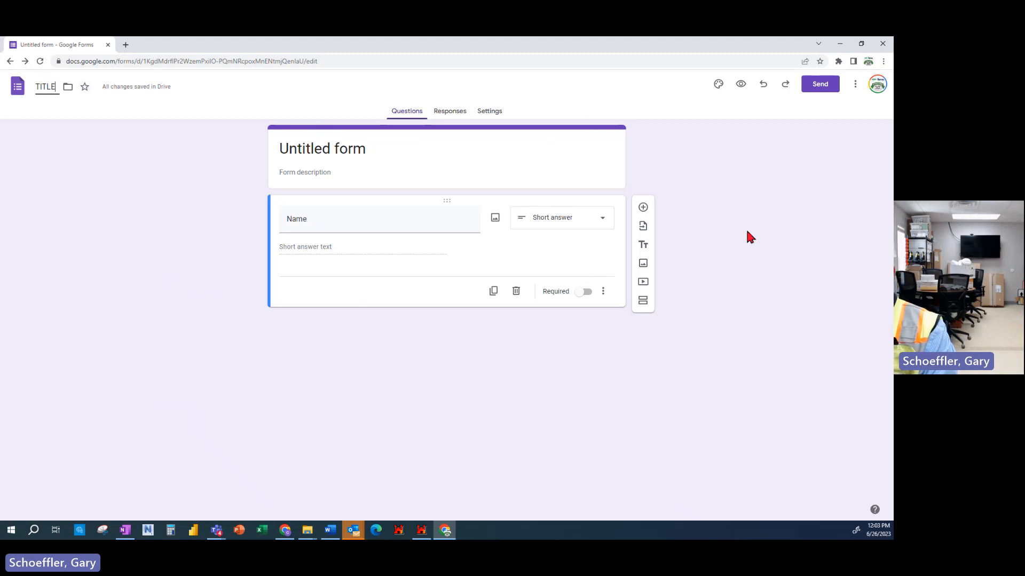
# Step: Start importing questions and choose the "WTJV II ORIENTATION" form as the source
pyautogui.click(644, 228)
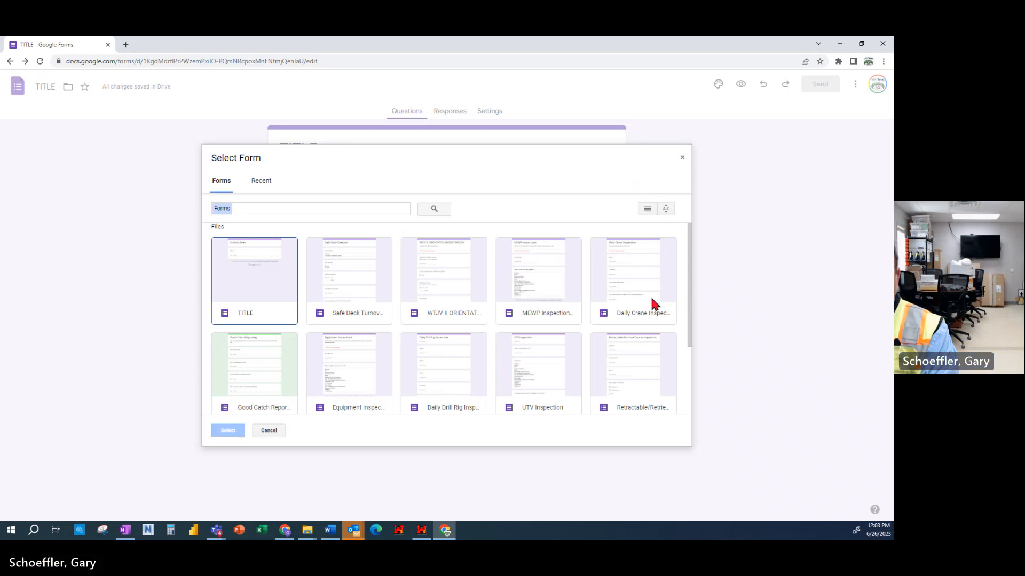
pyautogui.click(474, 290)
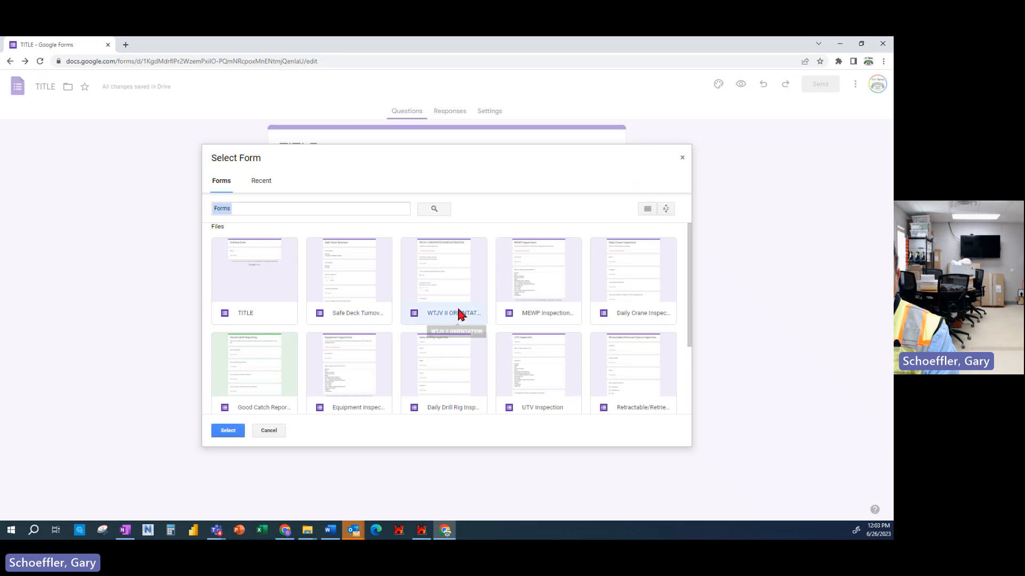
pyautogui.click(228, 430)
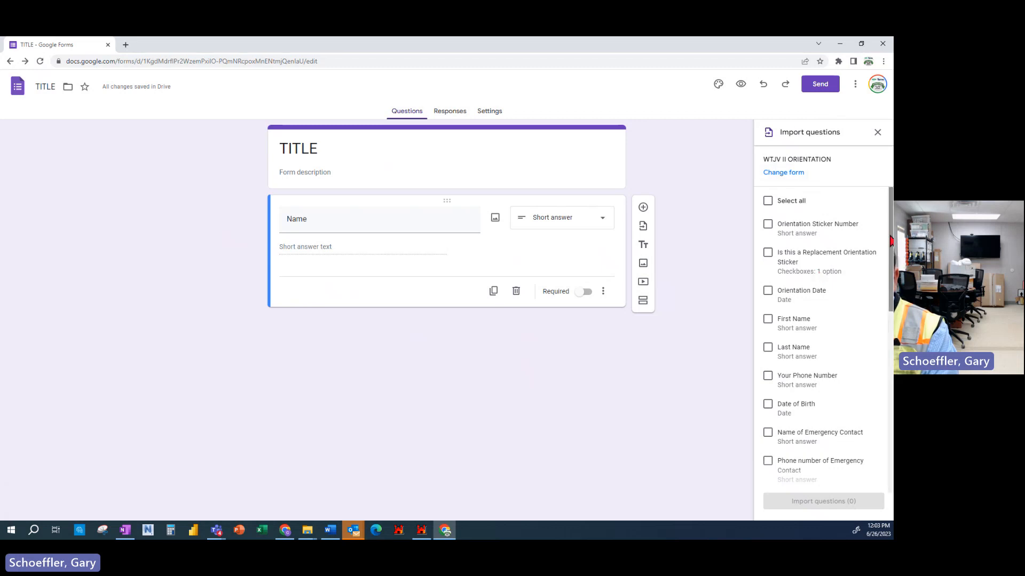
# Step: Import all questions of the WTJV II ORIENTATION form and decline restoring the missing file upload folder
pyautogui.moveTo(890, 217); pyautogui.dragTo(889, 321)
pyautogui.moveTo(883, 359); pyautogui.dragTo(864, 140)
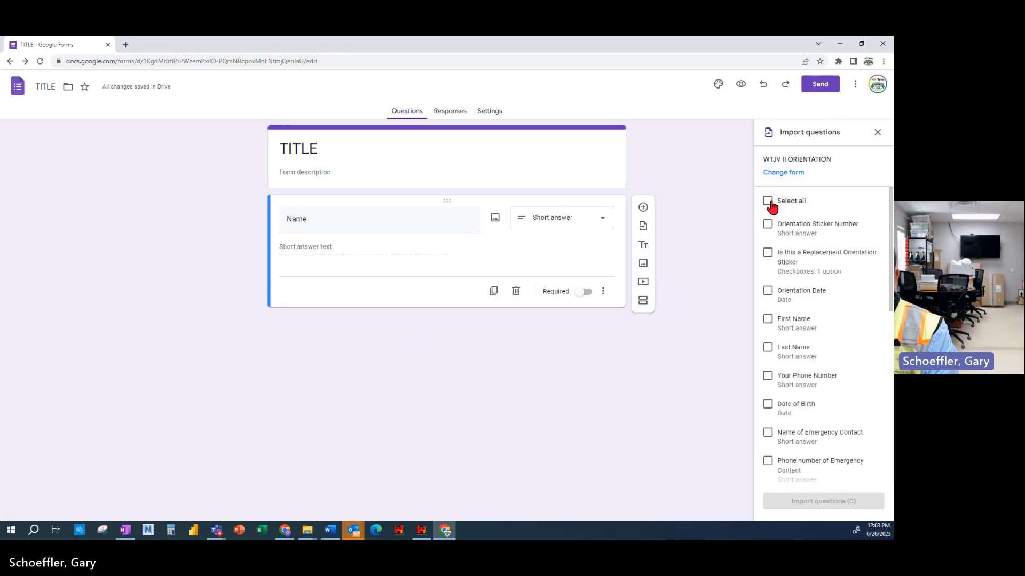
pyautogui.click(764, 205)
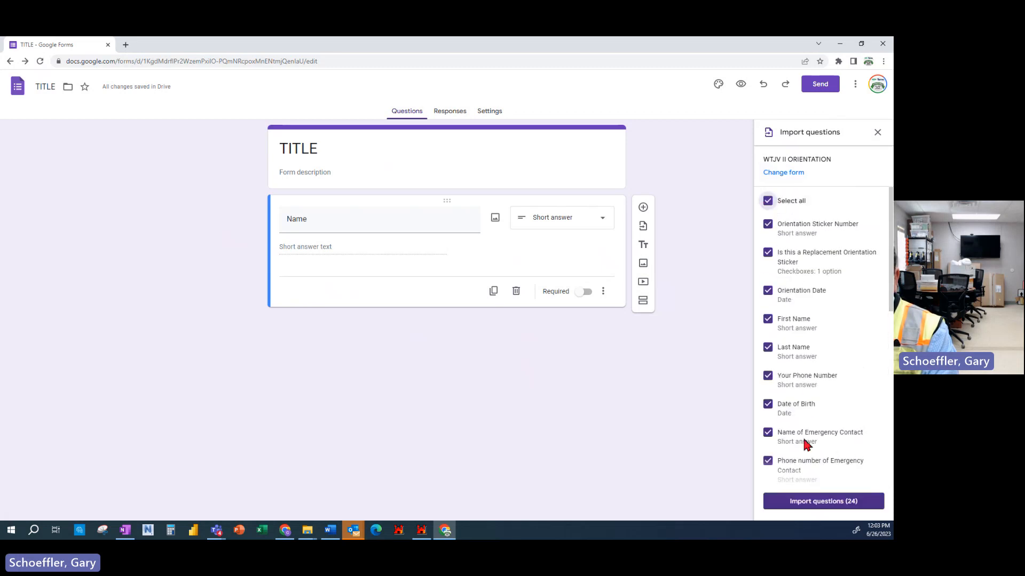
pyautogui.click(824, 506)
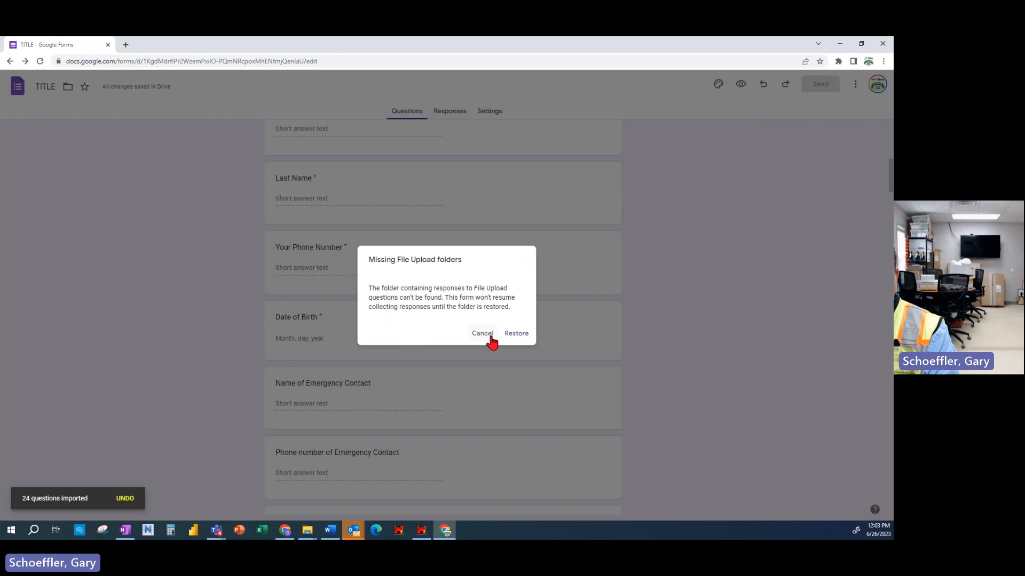
pyautogui.click(482, 337)
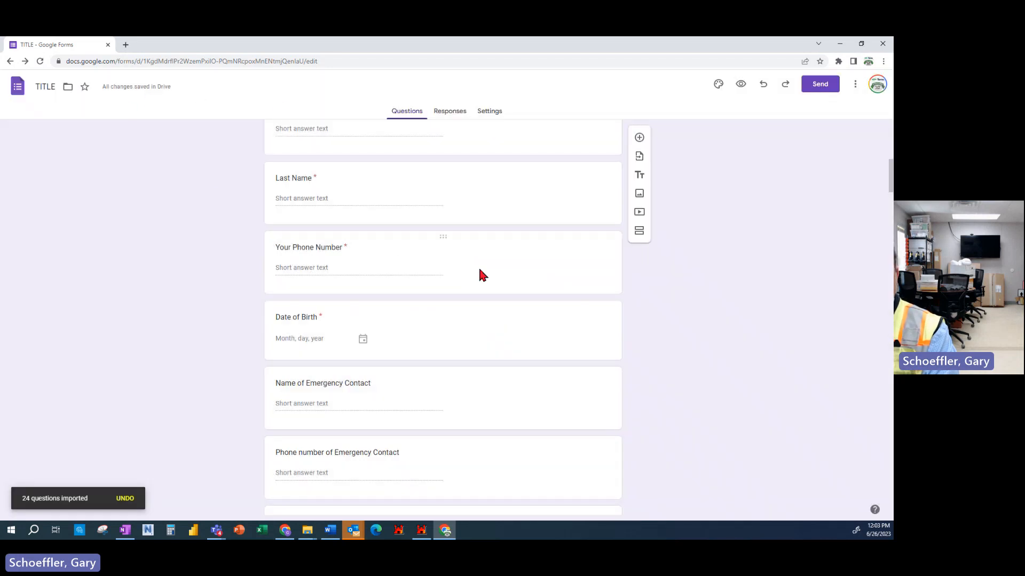
# Step: Delete the original "Name" question above the imported ones and decline restoring the file upload folder
pyautogui.scroll(10, 482, 274)
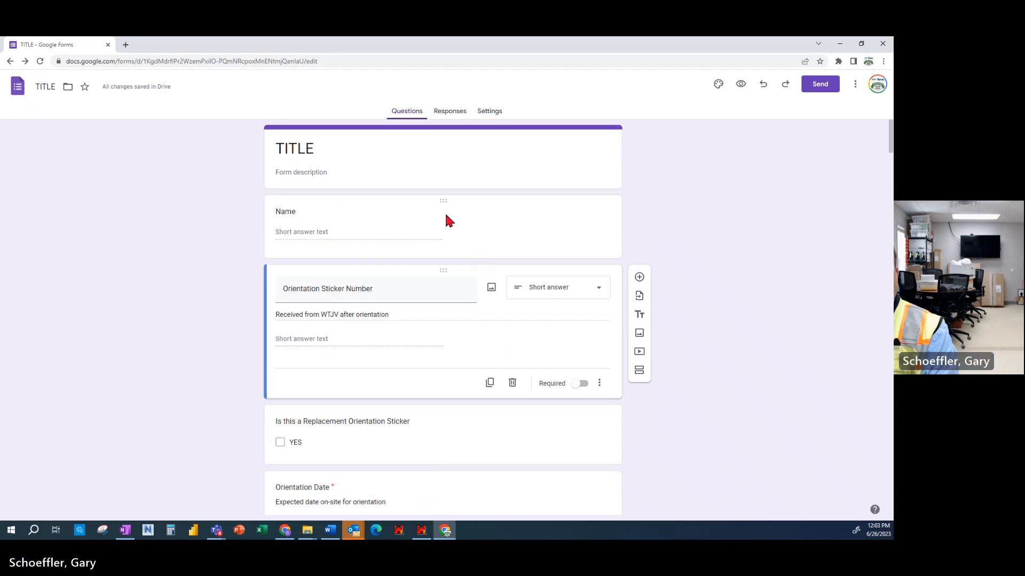
pyautogui.click(347, 210)
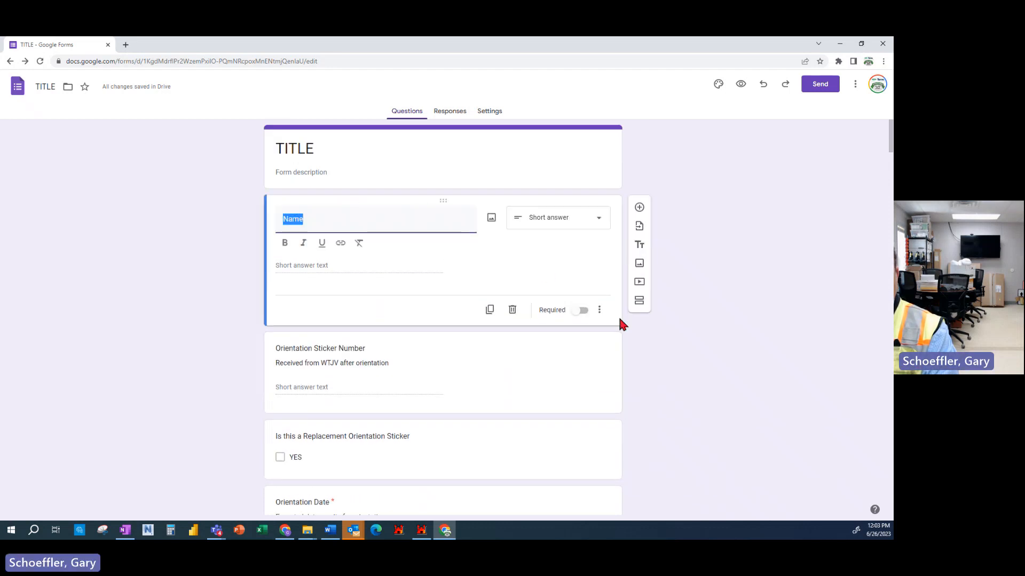
pyautogui.click(513, 310)
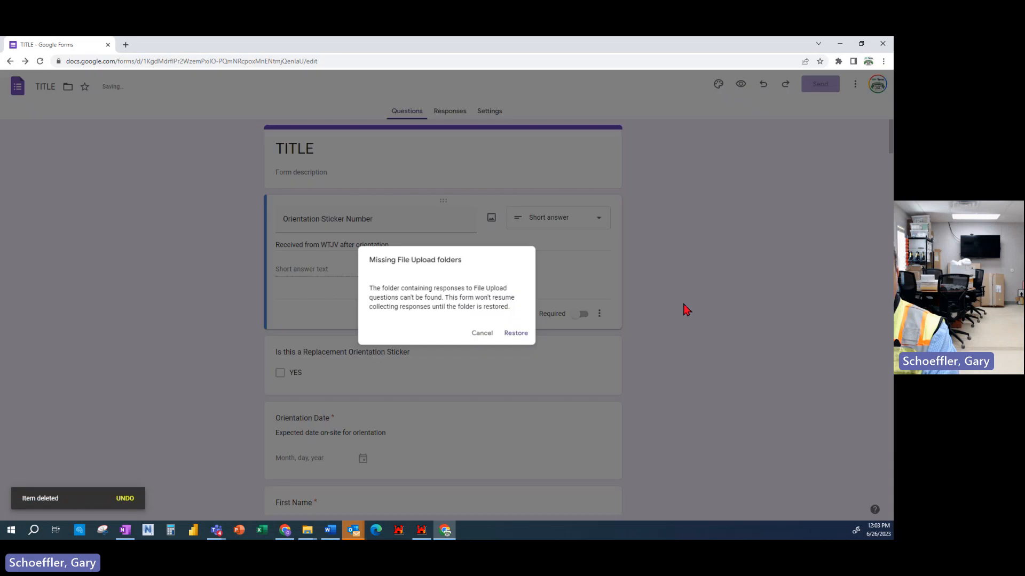
pyautogui.click(483, 333)
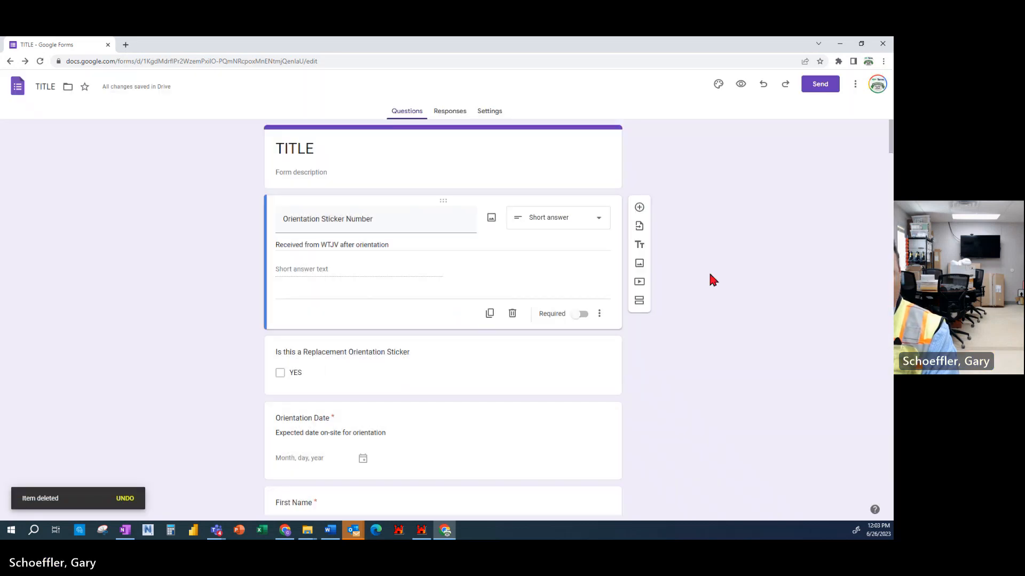
# Step: Review the imported questions from the orientation sticker number to the trade classification list
pyautogui.scroll(-4, 710, 274)
pyautogui.scroll(-3, 710, 274)
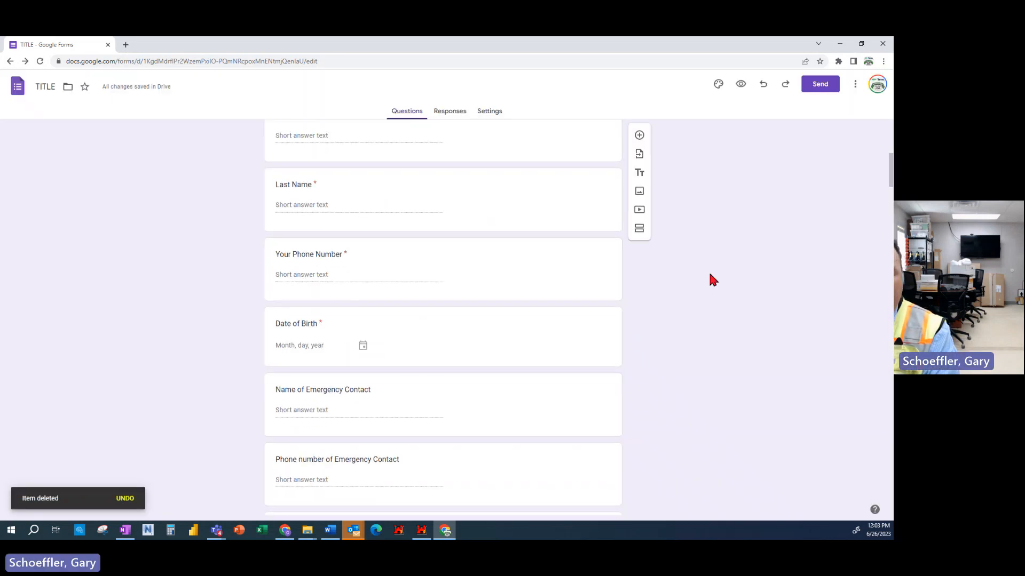
pyautogui.scroll(-4, 704, 278)
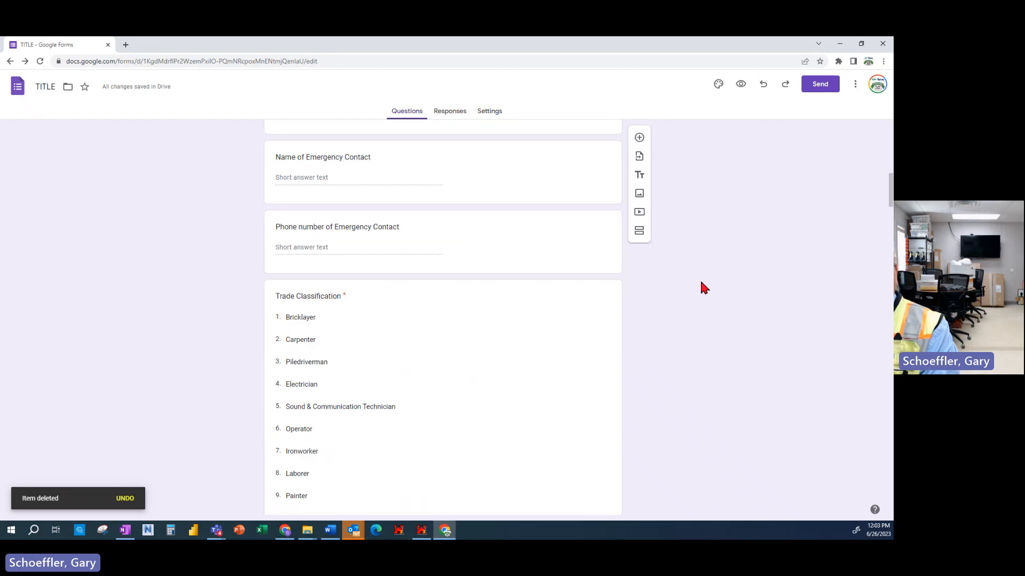
pyautogui.scroll(-3, 705, 288)
pyautogui.scroll(12, 701, 282)
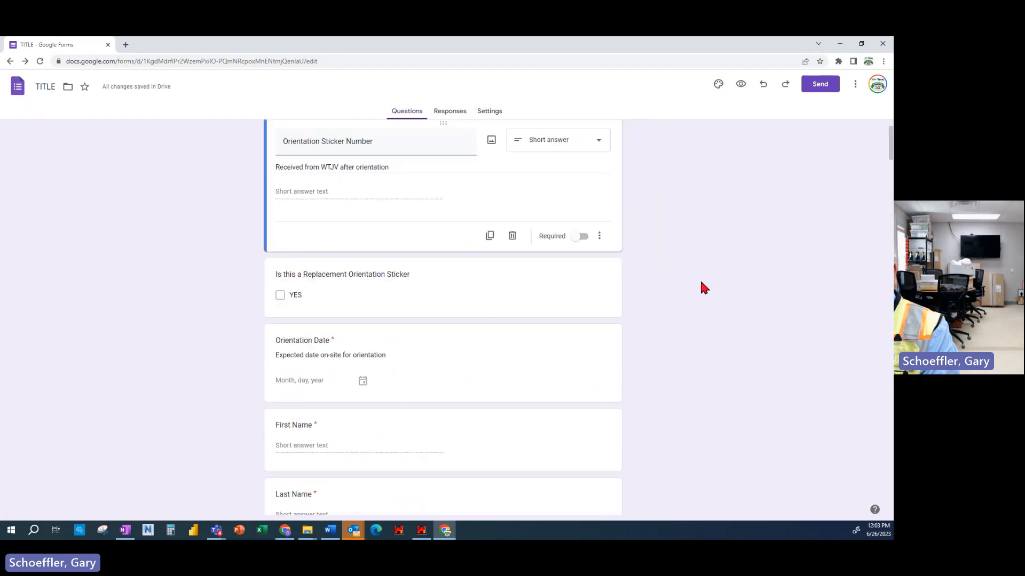
pyautogui.middleClick(699, 240)
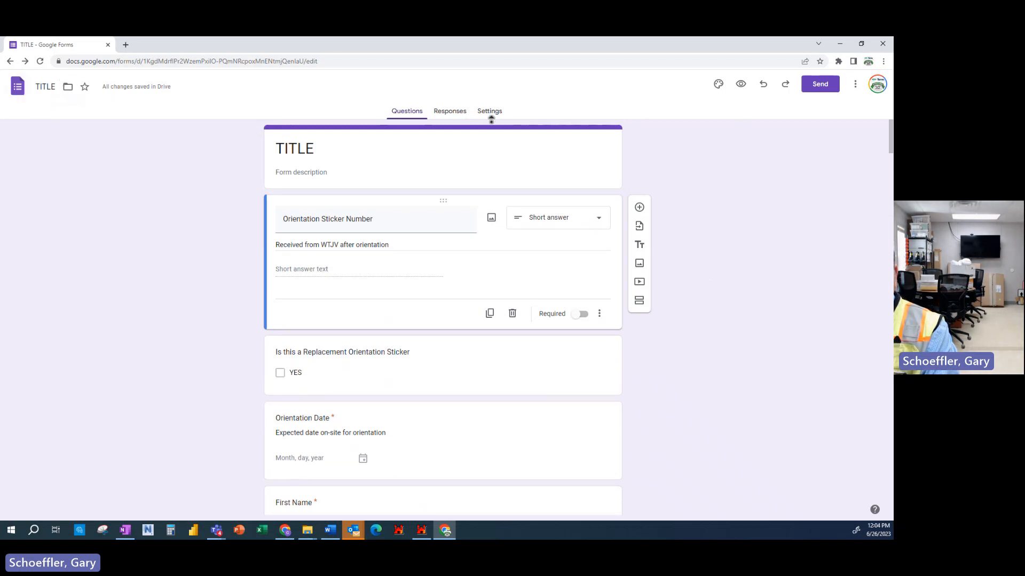
pyautogui.click(856, 92)
pyautogui.click(680, 143)
# Step: Open Google Drive in a new browser tab to view the files in My Drive
pyautogui.click(125, 44)
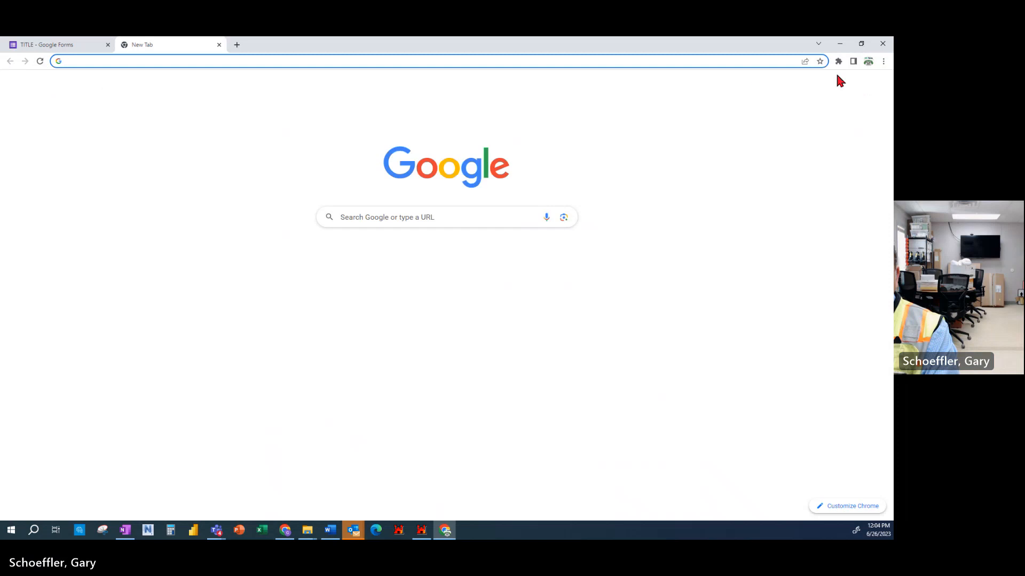
pyautogui.click(855, 86)
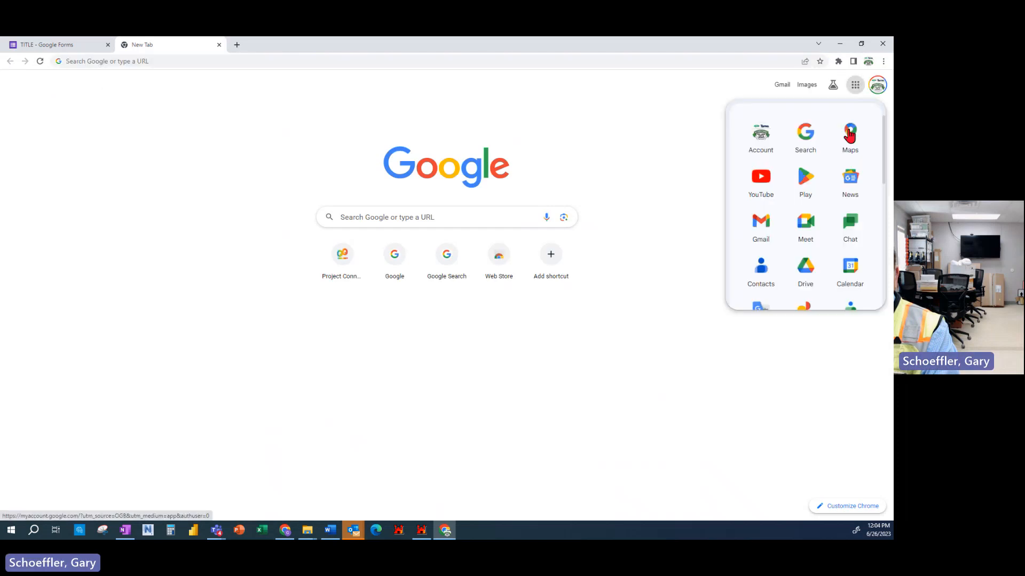
pyautogui.click(799, 267)
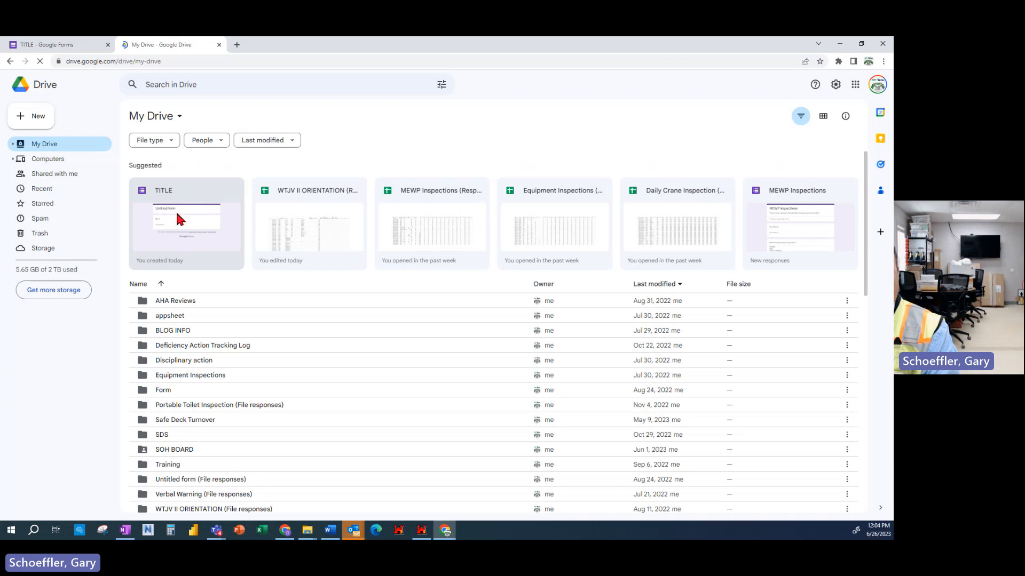
# Step: Return to the TITLE form and look over its additional options, such as copying, printing and adding collaborators
pyautogui.click(47, 44)
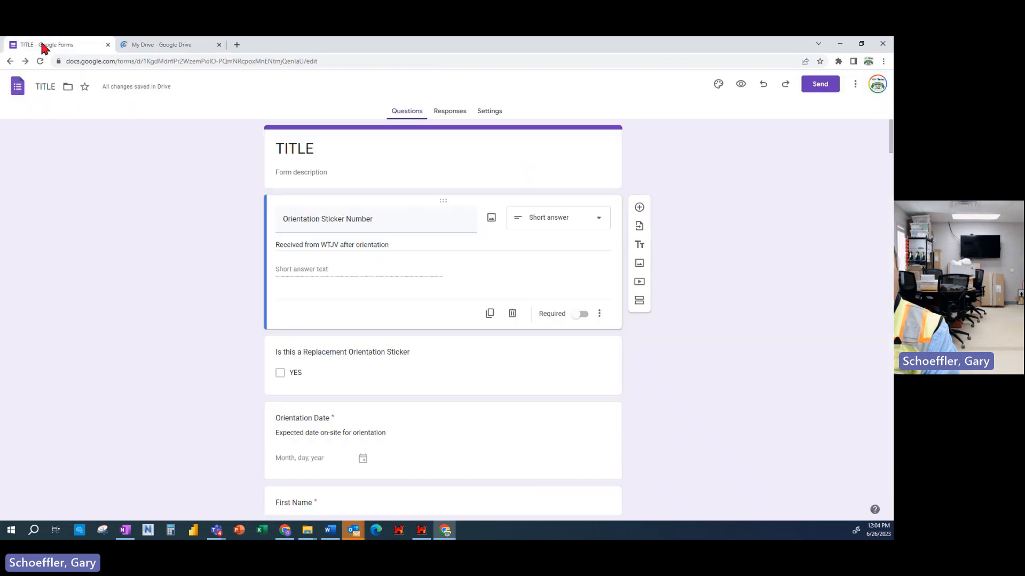
pyautogui.click(854, 84)
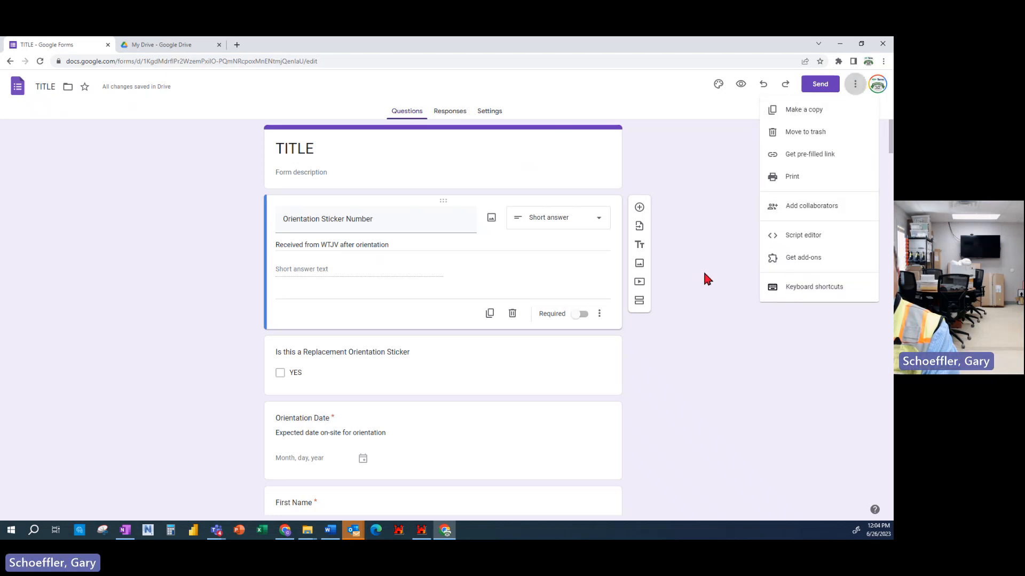
pyautogui.click(699, 231)
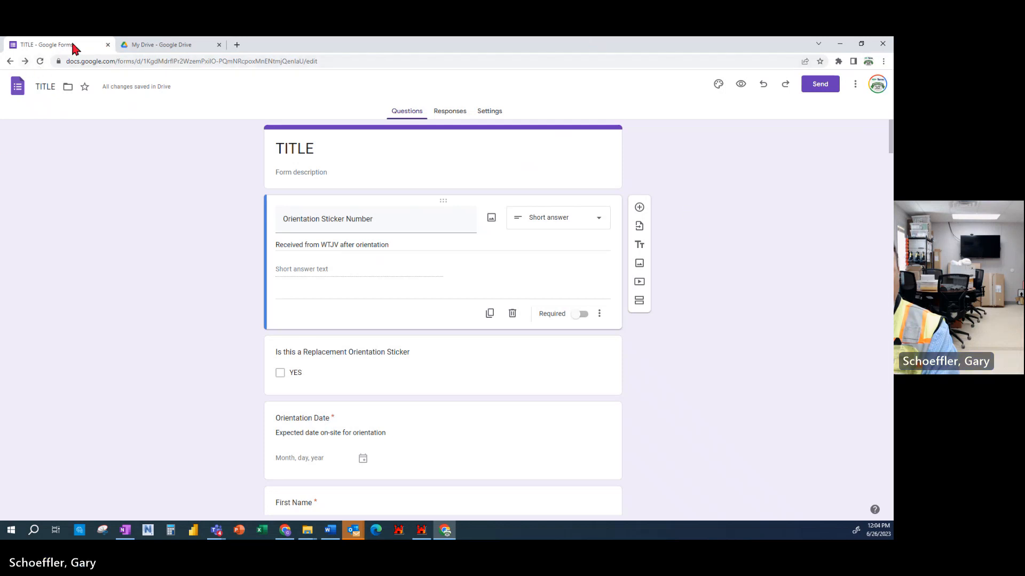
# Step: Close the TITLE form's browser tab and remove the TITLE form from My Drive
pyautogui.click(106, 46)
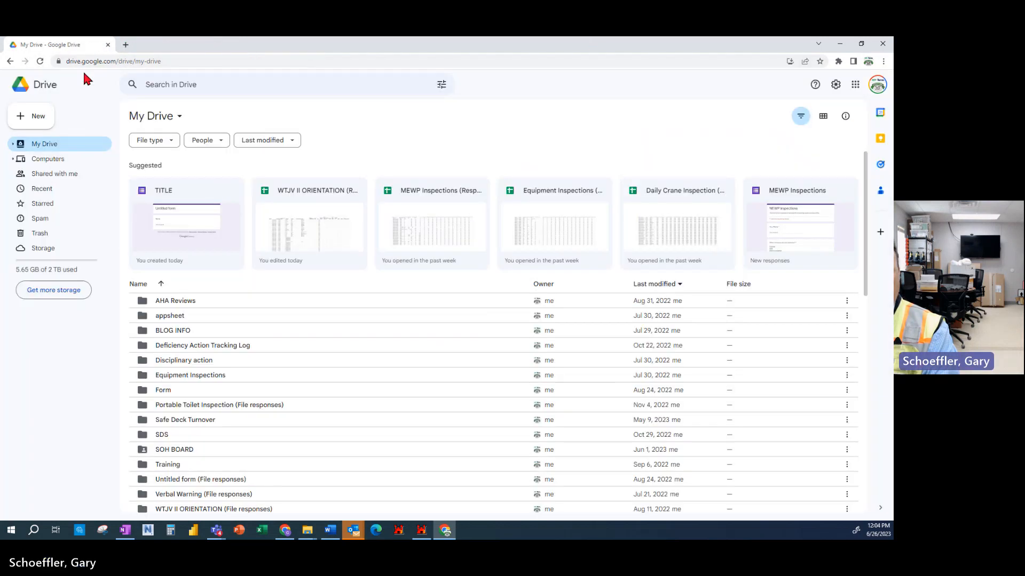
pyautogui.rightClick(184, 235)
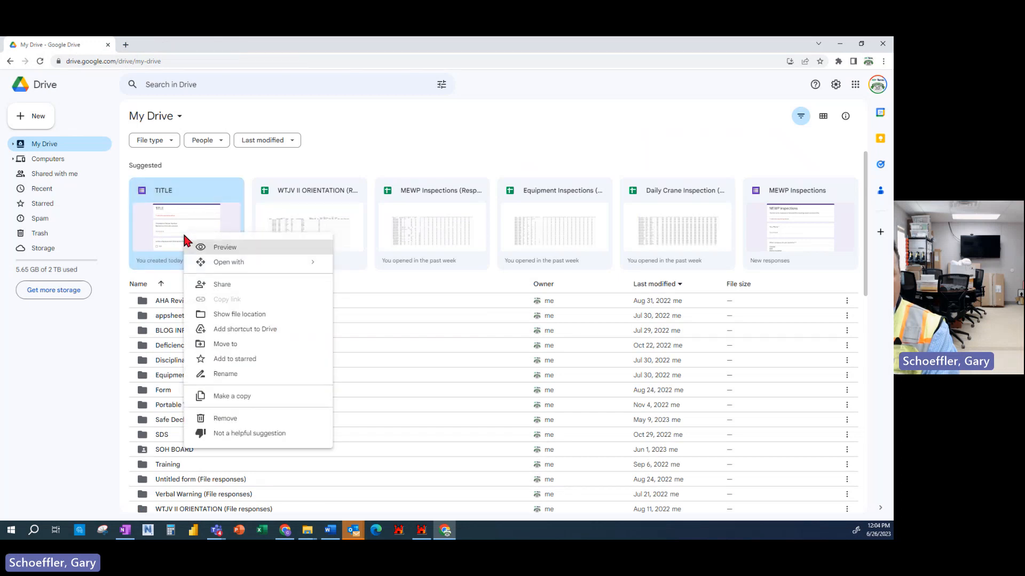
pyautogui.click(224, 418)
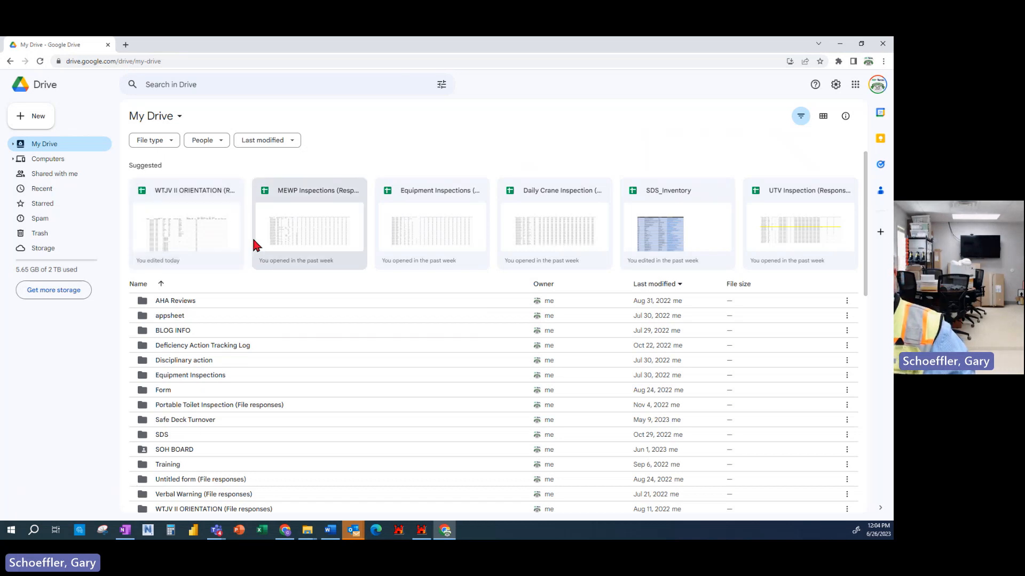
# Step: Find the WTJV II ORIENTATION (File responses) folder in My Drive and open it
pyautogui.scroll(-2, 259, 293)
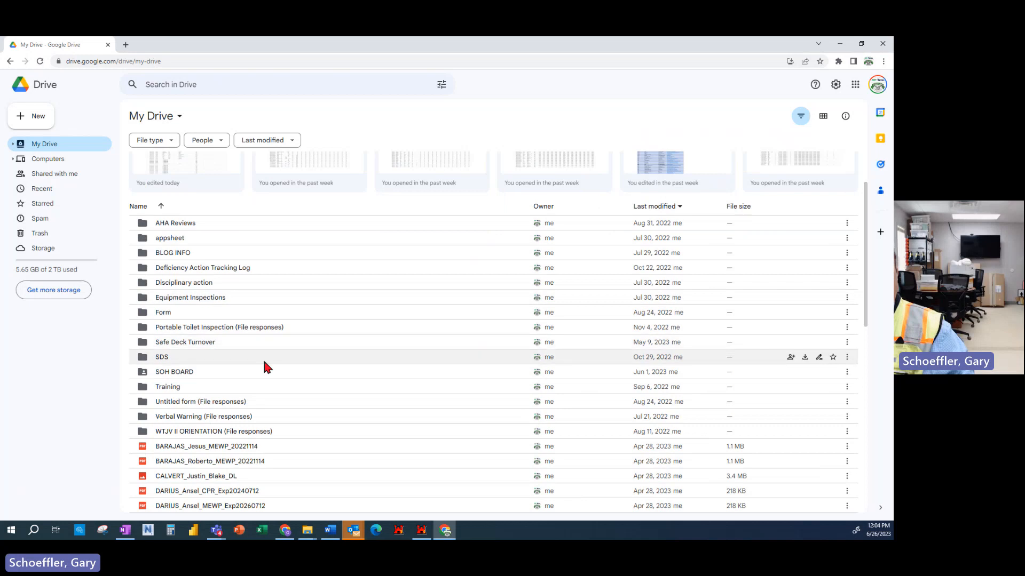
pyautogui.scroll(2, 262, 360)
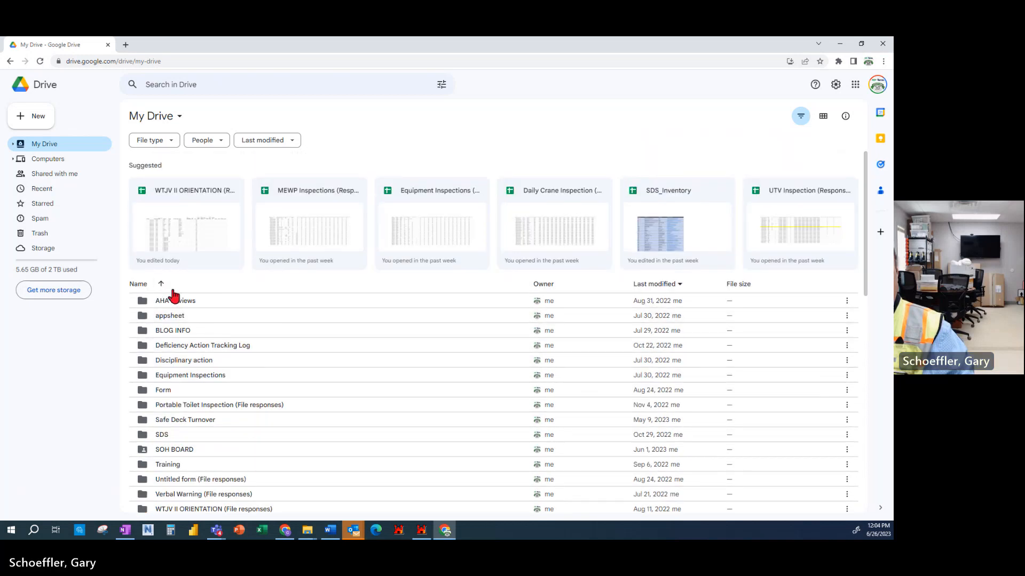
pyautogui.scroll(-10, 178, 305)
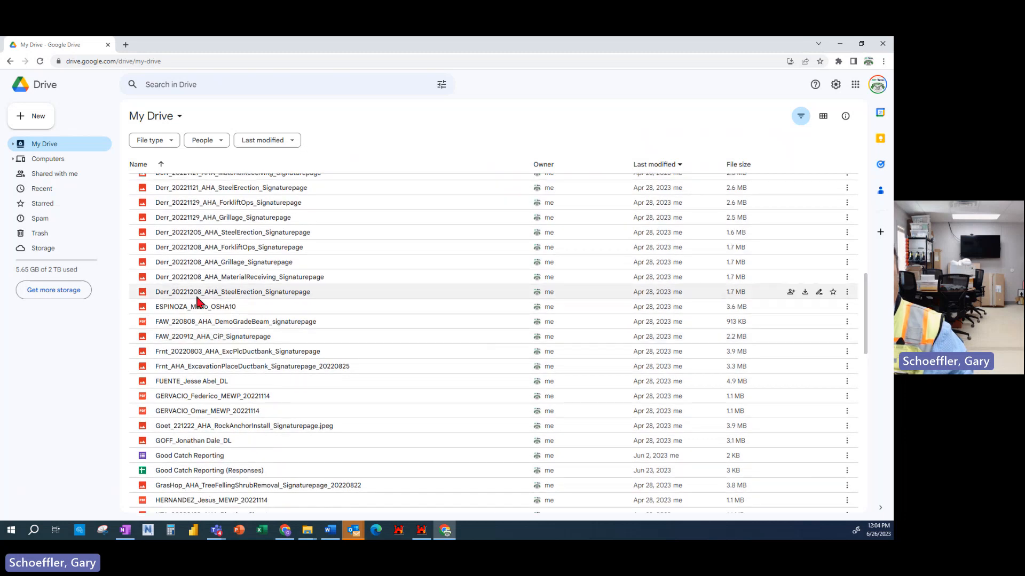
pyautogui.scroll(-10, 197, 301)
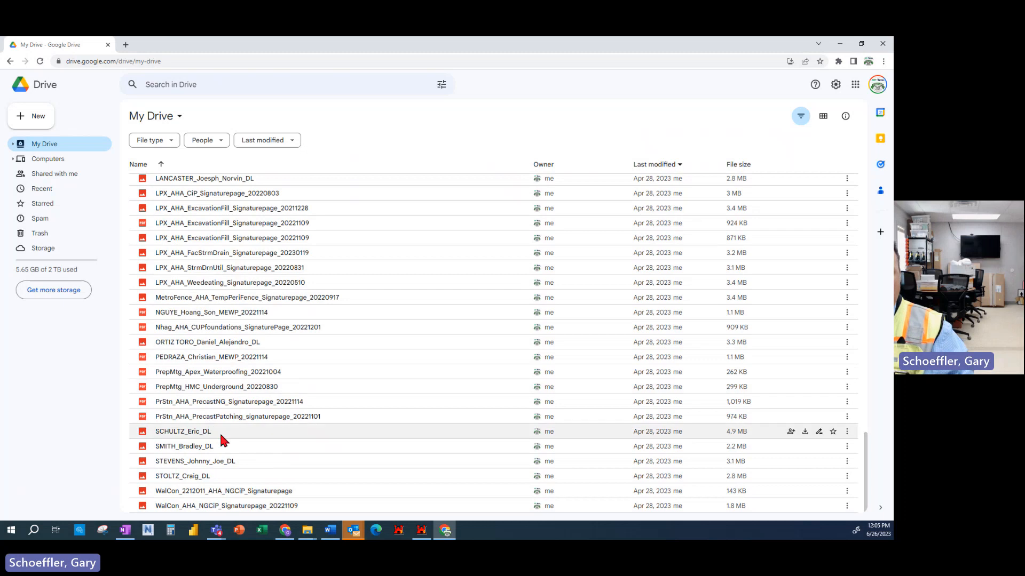
pyautogui.scroll(15, 223, 440)
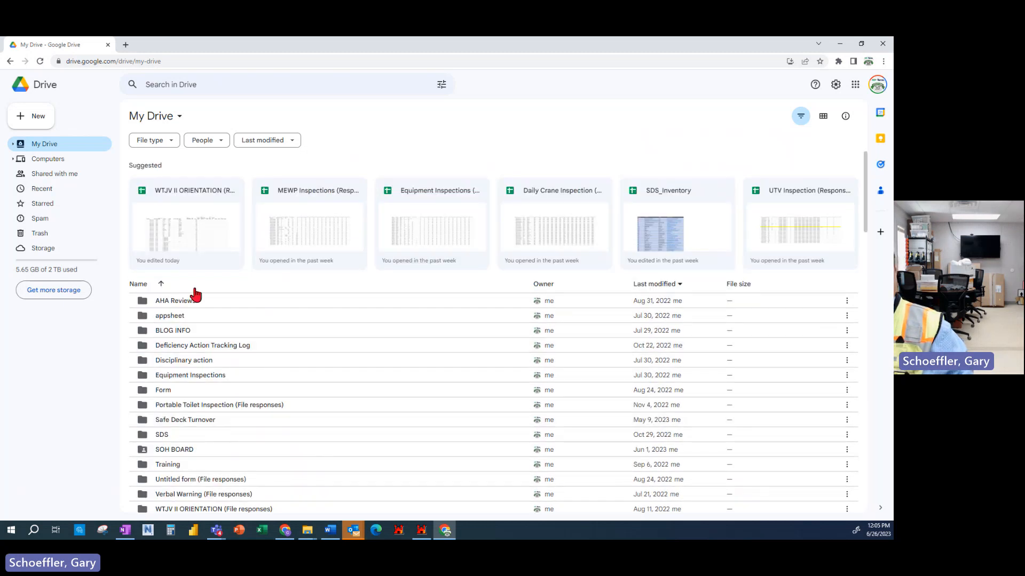
pyautogui.click(203, 236)
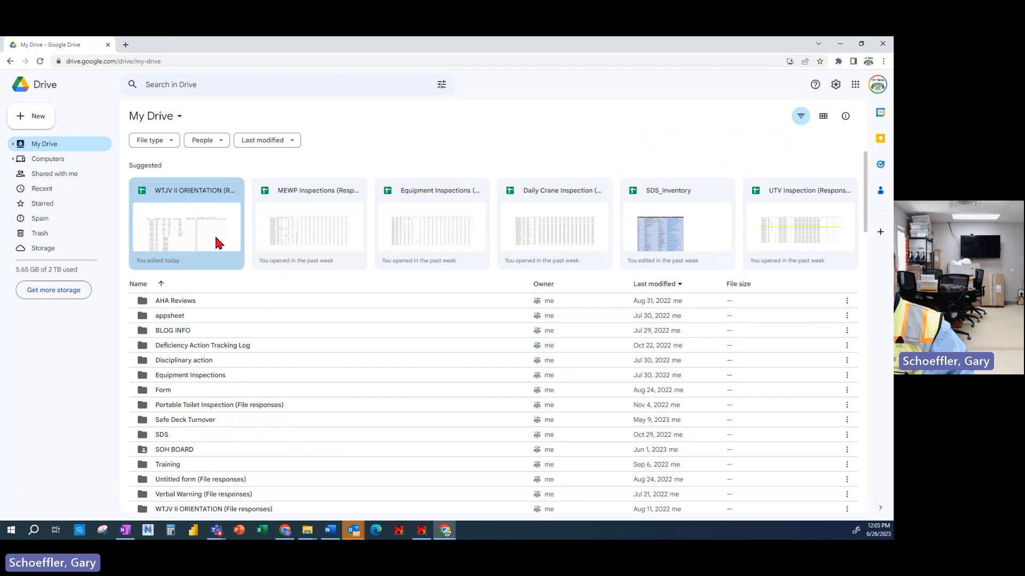
pyautogui.scroll(-5, 200, 327)
pyautogui.scroll(2, 179, 315)
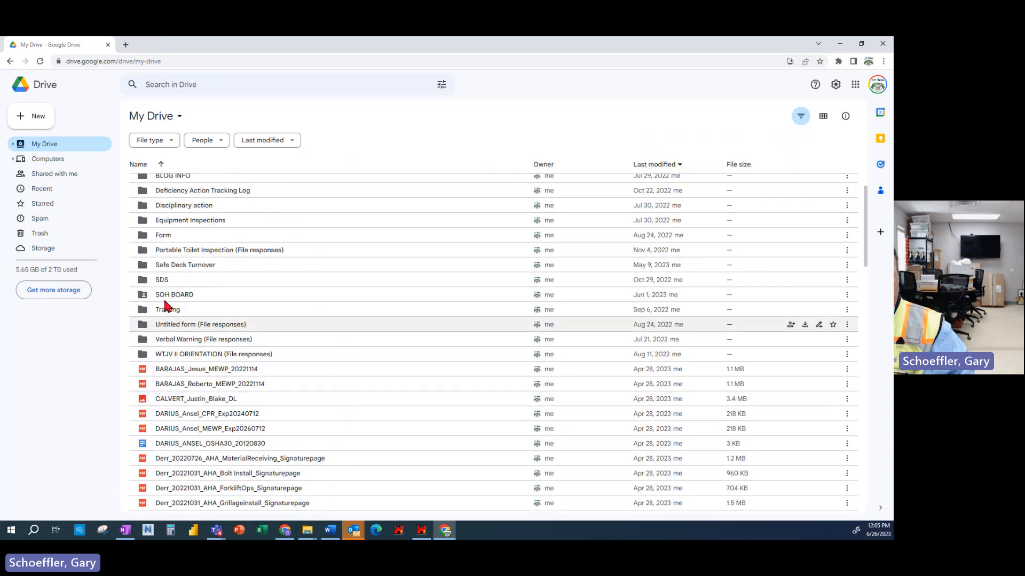
pyautogui.click(176, 358)
pyautogui.doubleClick(172, 353)
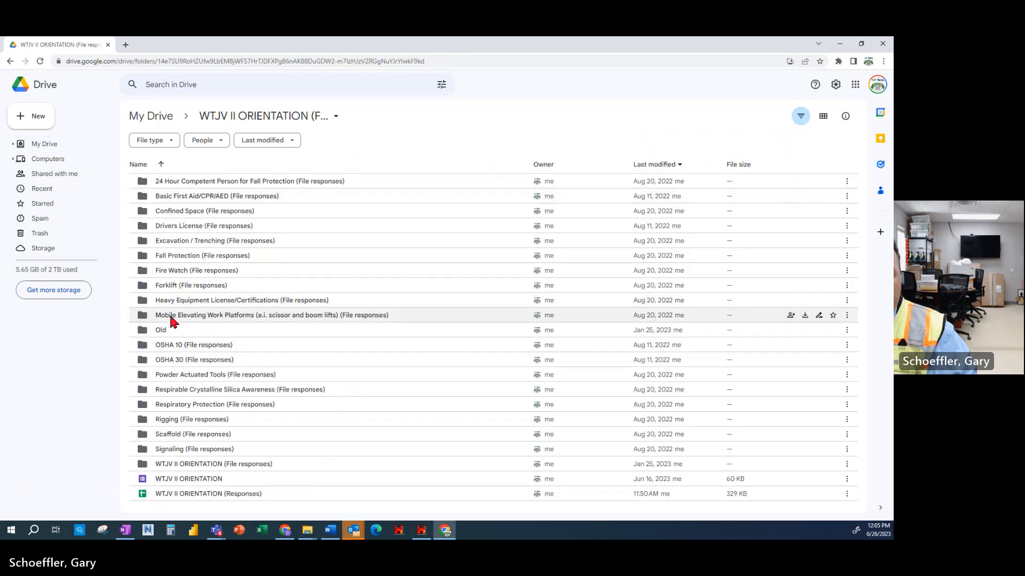
# Step: Open the WTJV II ORIENTATION form from this folder and review its company list and file upload questions
pyautogui.click(169, 480)
pyautogui.doubleClick(169, 481)
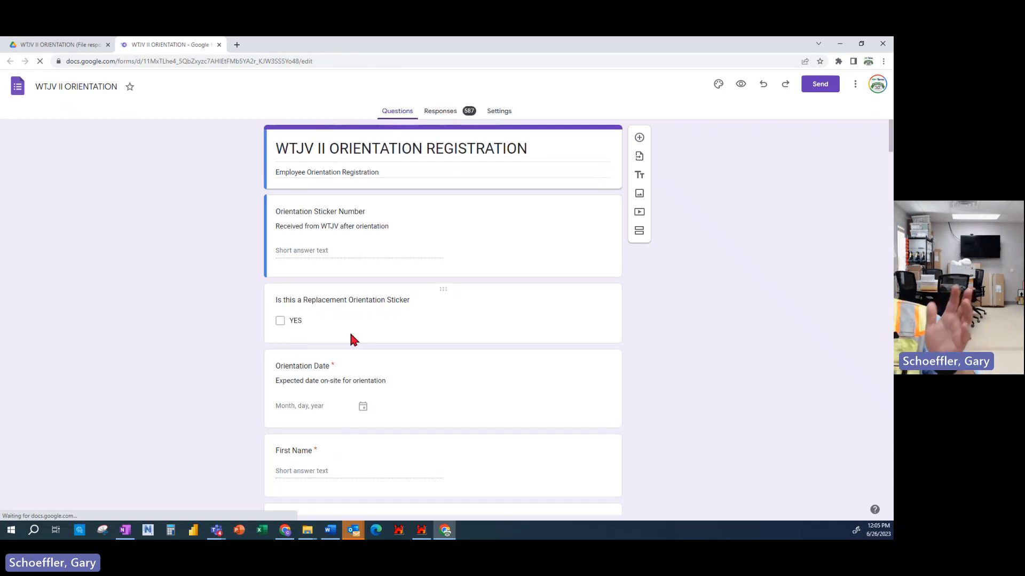
pyautogui.scroll(-20, 351, 335)
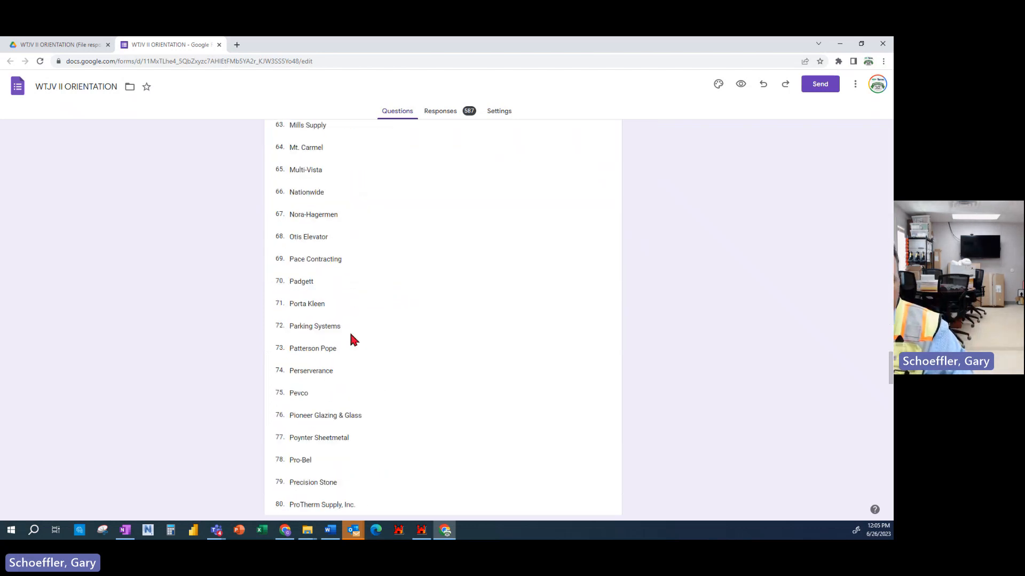
pyautogui.scroll(-5, 350, 335)
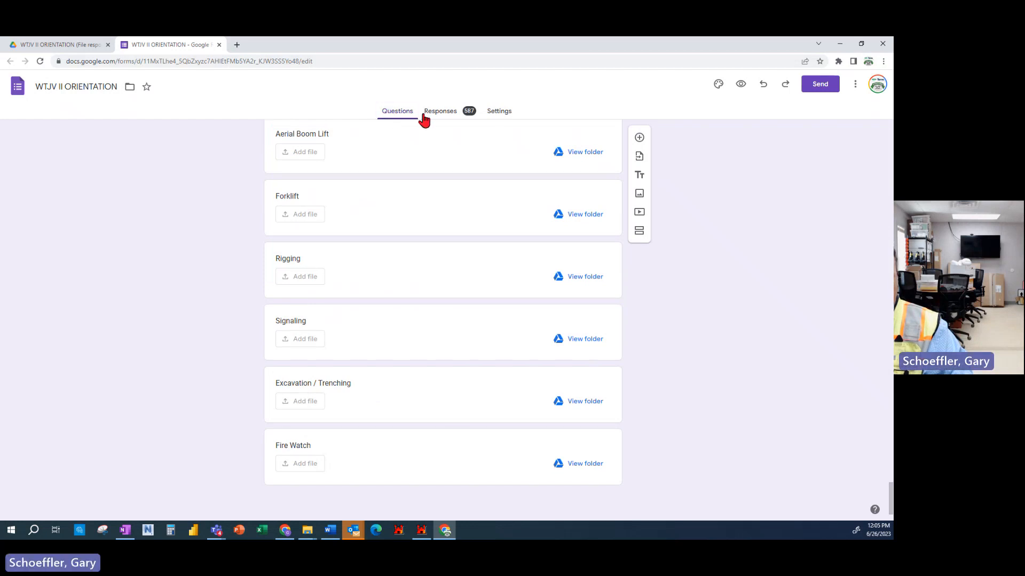
pyautogui.scroll(10, 511, 427)
pyautogui.scroll(5, 510, 423)
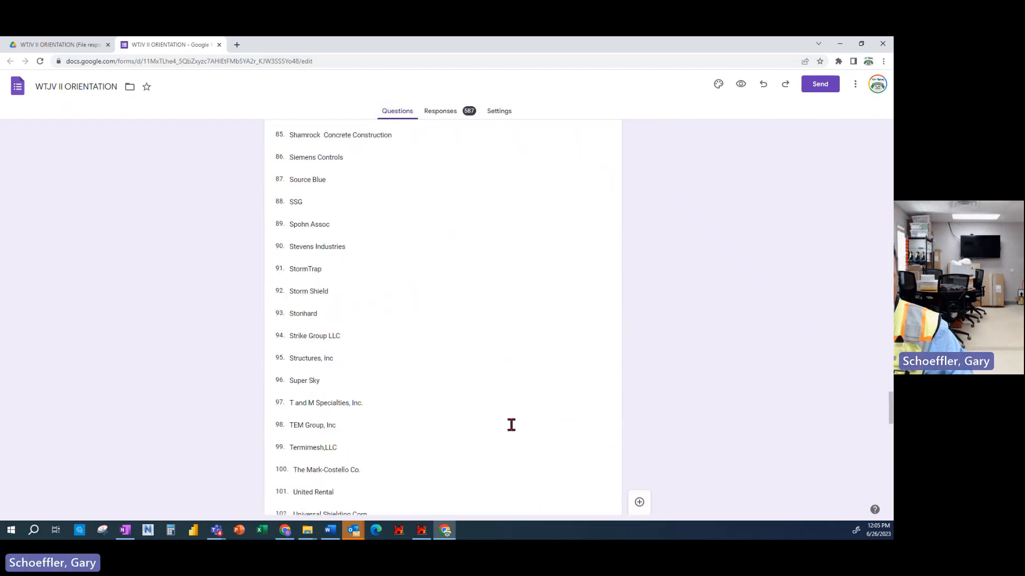
# Step: Open the form's responses in Google Sheets and examine the recorded entries and their uploaded file links
pyautogui.click(446, 122)
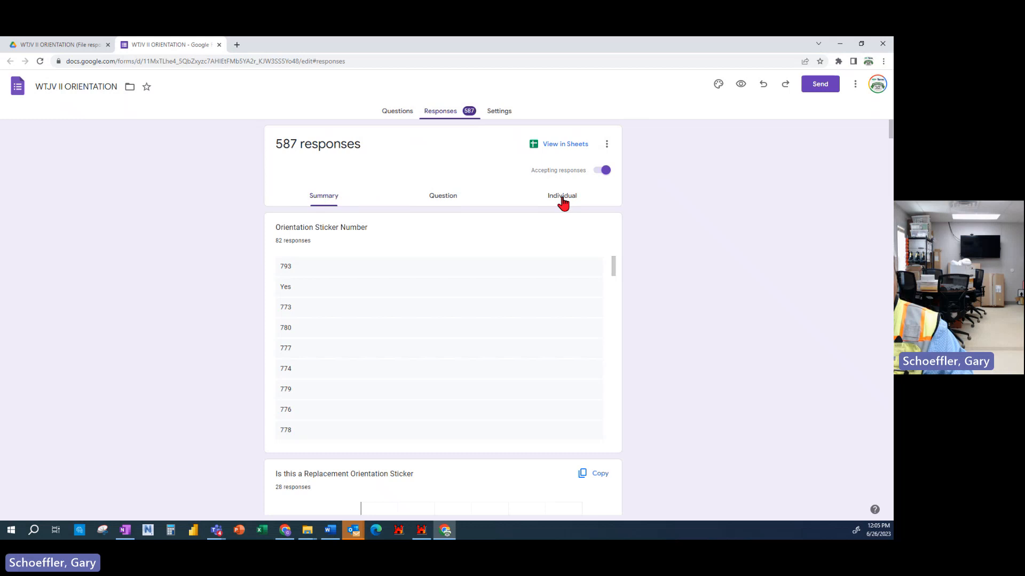
pyautogui.click(557, 145)
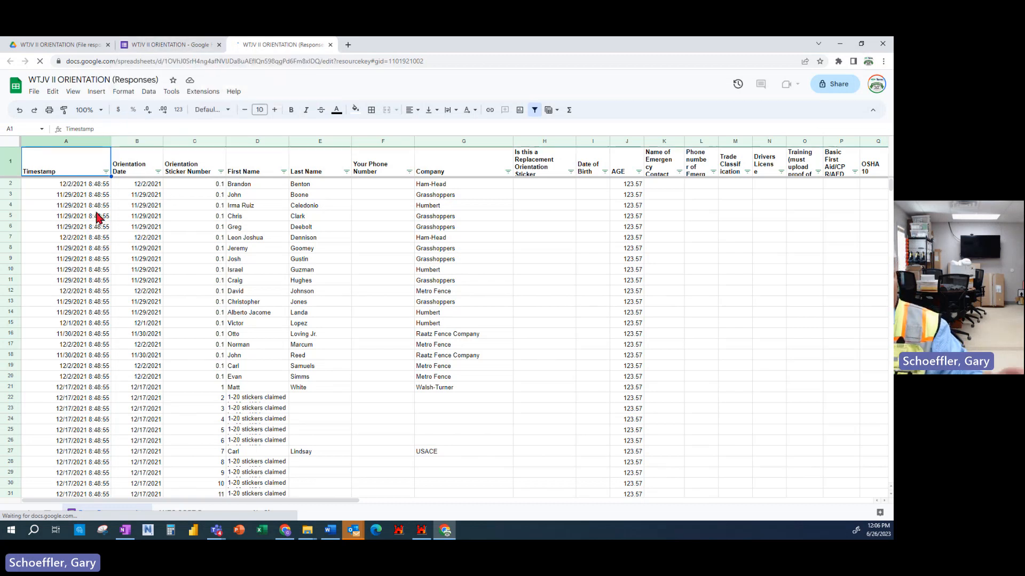
pyautogui.scroll(-15, 238, 281)
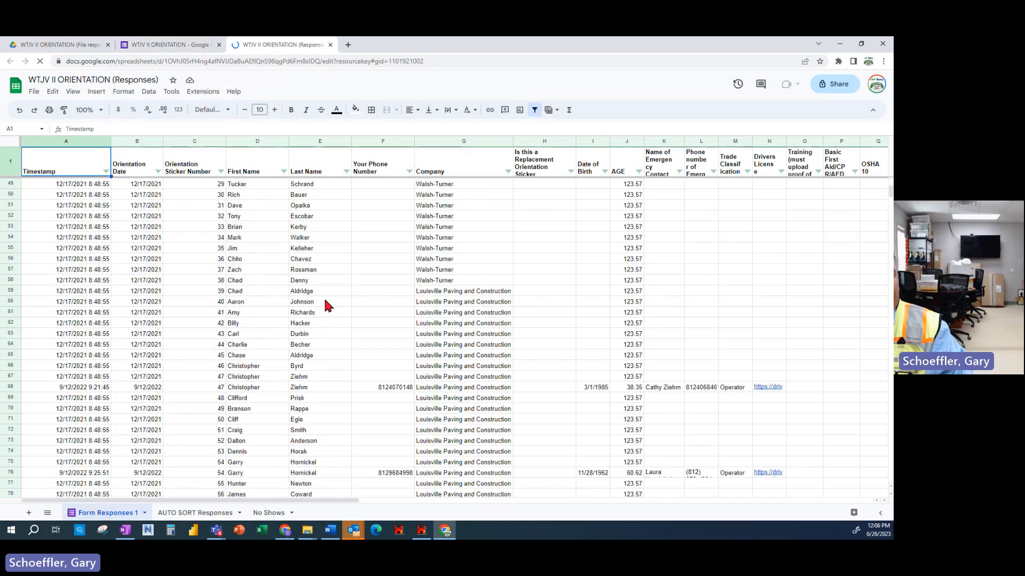
pyautogui.scroll(-5, 326, 305)
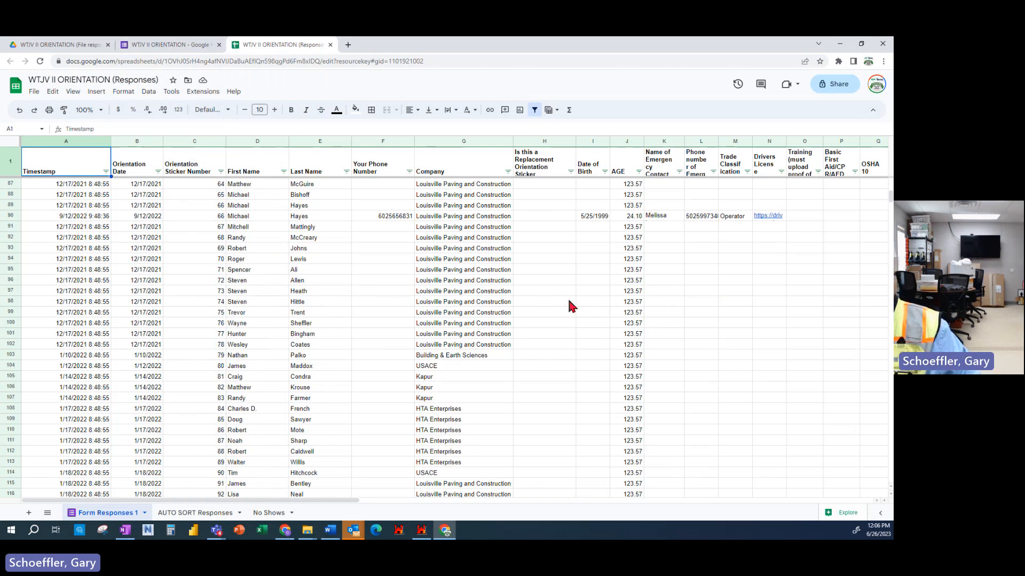
pyautogui.moveTo(771, 219)
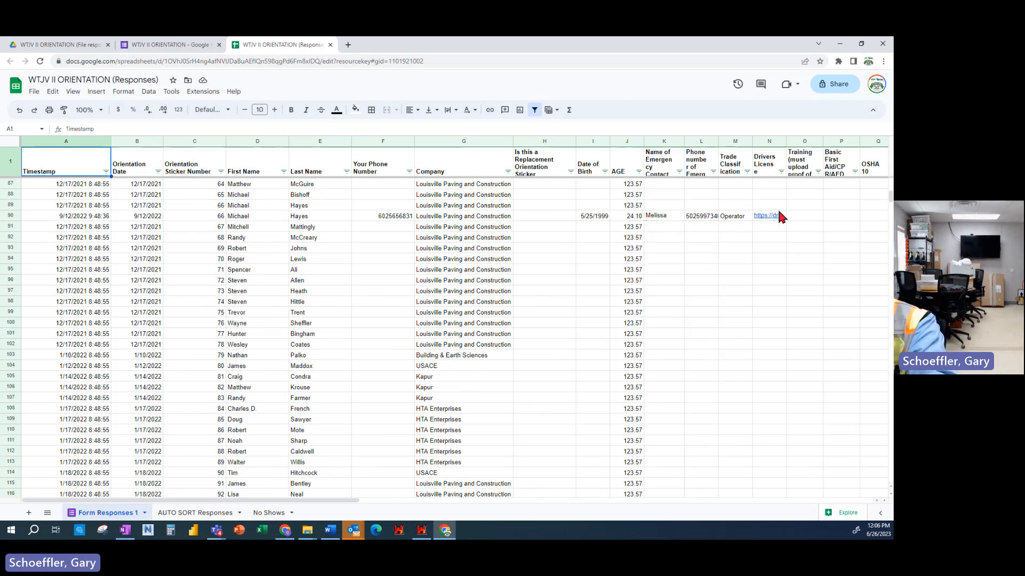
# Step: Return to the WTJV II ORIENTATION form and review its first questions
pyautogui.click(186, 46)
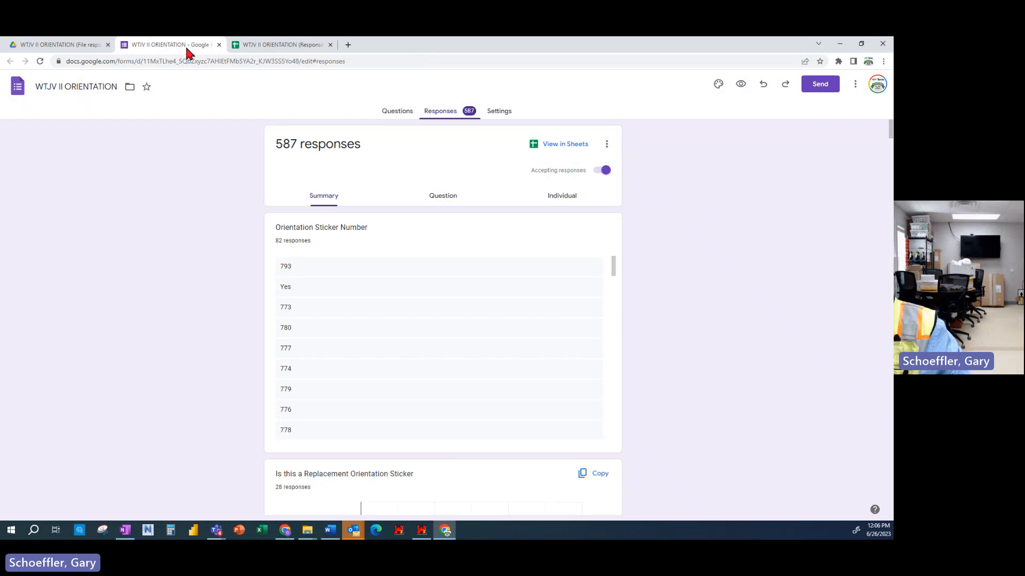
pyautogui.click(397, 111)
pyautogui.scroll(-3, 397, 229)
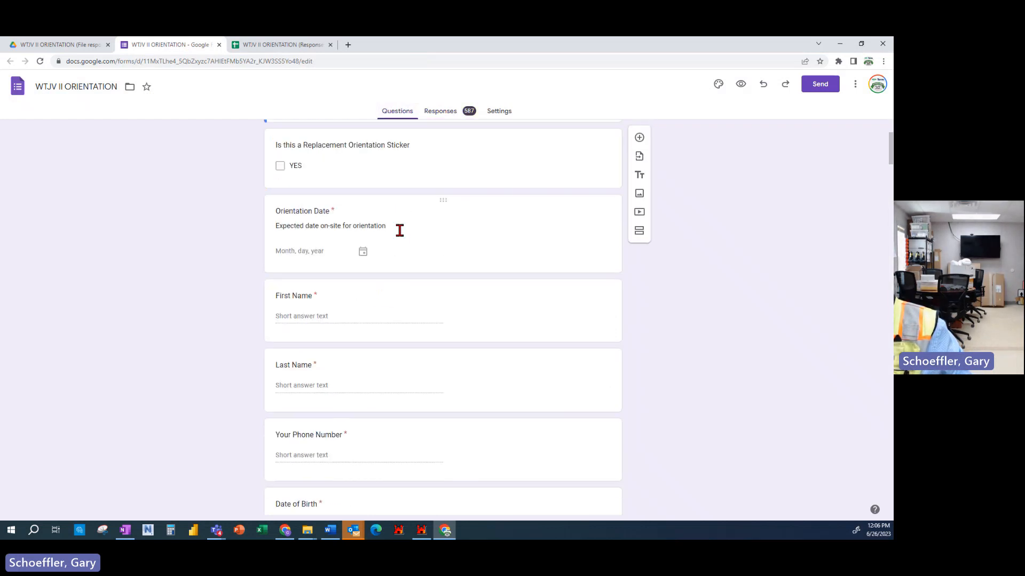
pyautogui.scroll(3, 398, 229)
# Step: Open the nested WTJV II ORIENTATION (File responses) folder in Drive and compare its subfolders with the training columns of the responses sheet
pyautogui.click(40, 46)
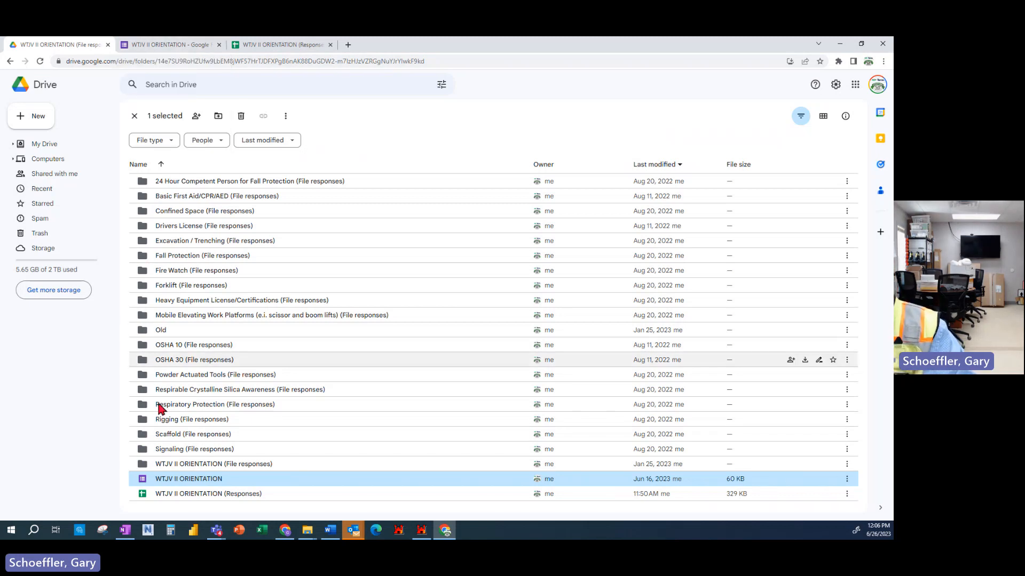
pyautogui.doubleClick(188, 465)
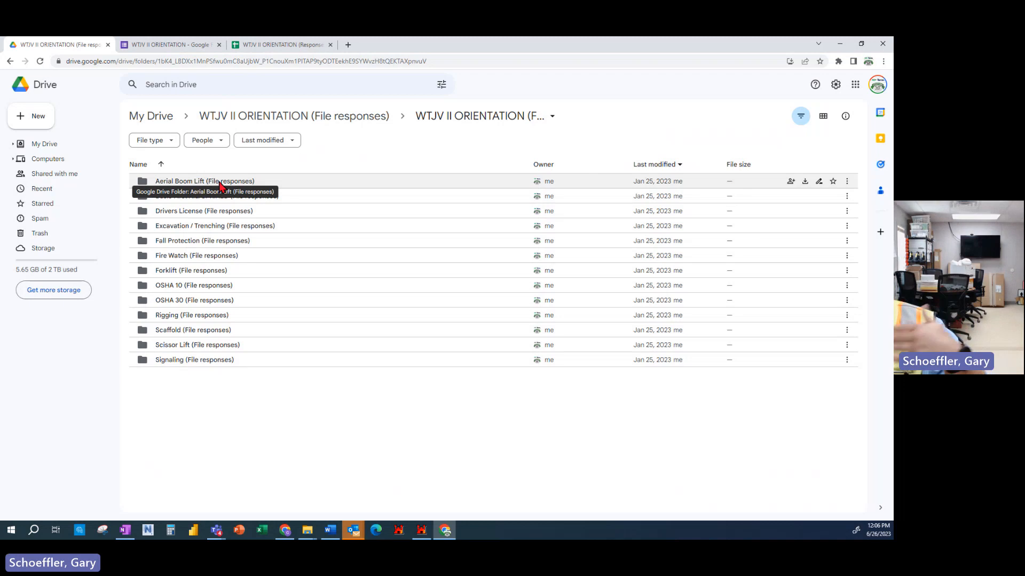
pyautogui.click(265, 46)
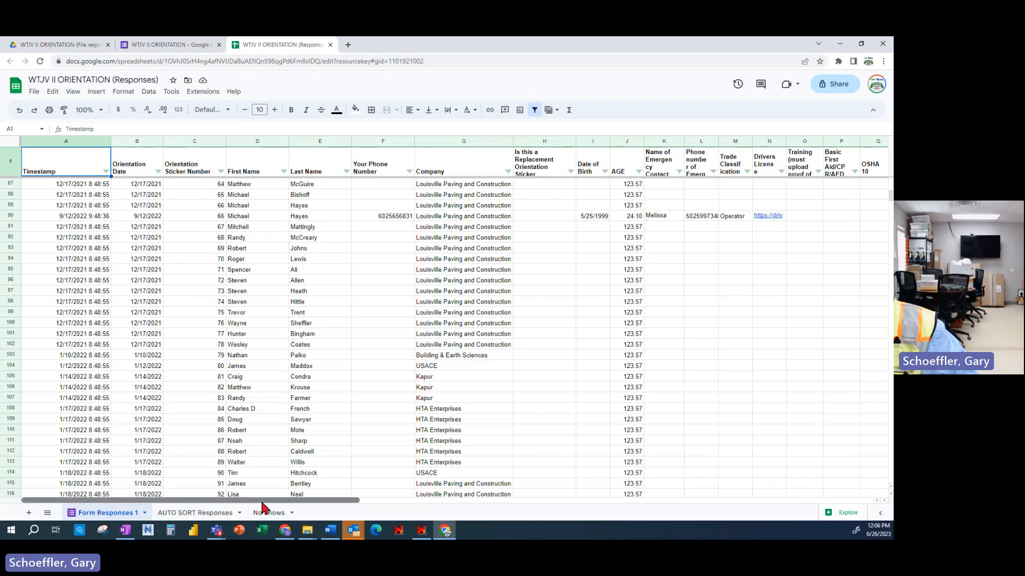
pyautogui.moveTo(262, 502); pyautogui.dragTo(453, 502)
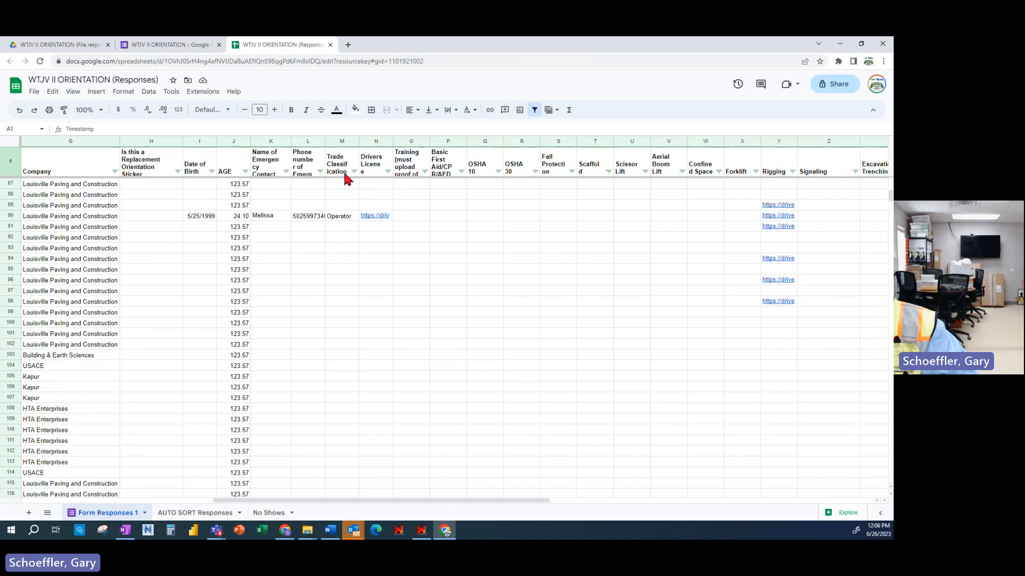
pyautogui.click(413, 172)
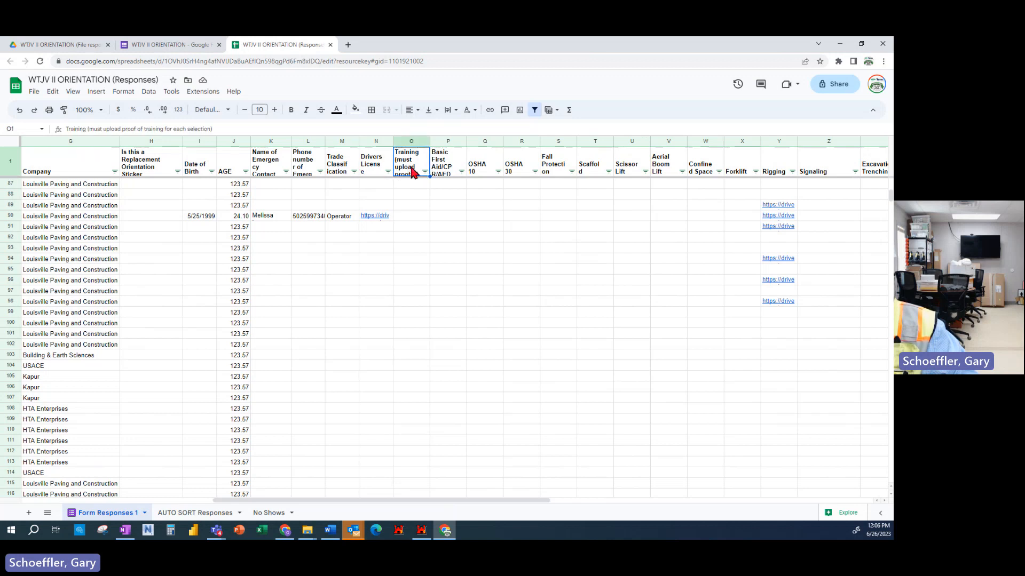
pyautogui.click(441, 172)
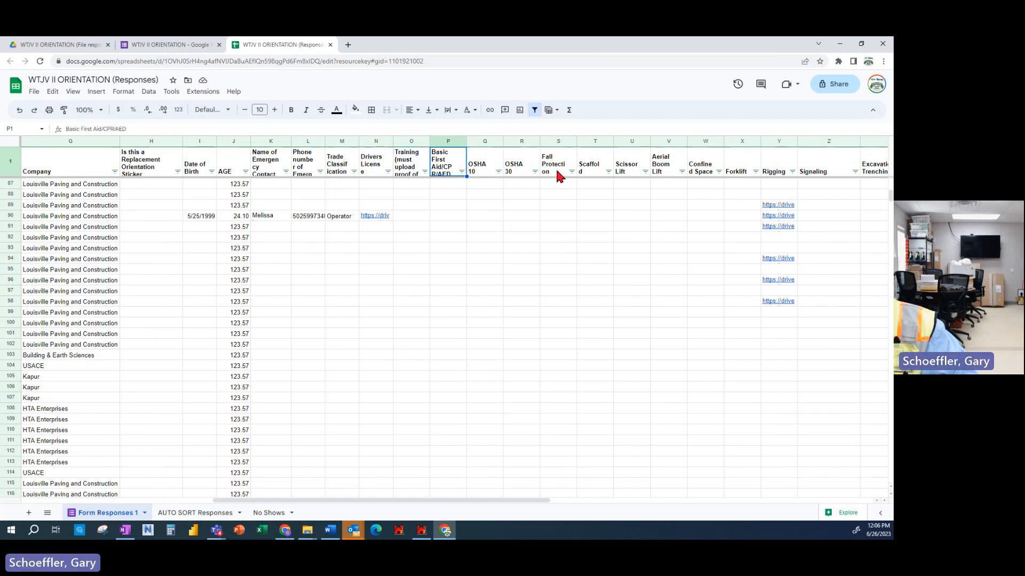
# Step: Switch between the orientation form, its upload folders in Drive and the responses sheet to compare how they correspond
pyautogui.click(186, 46)
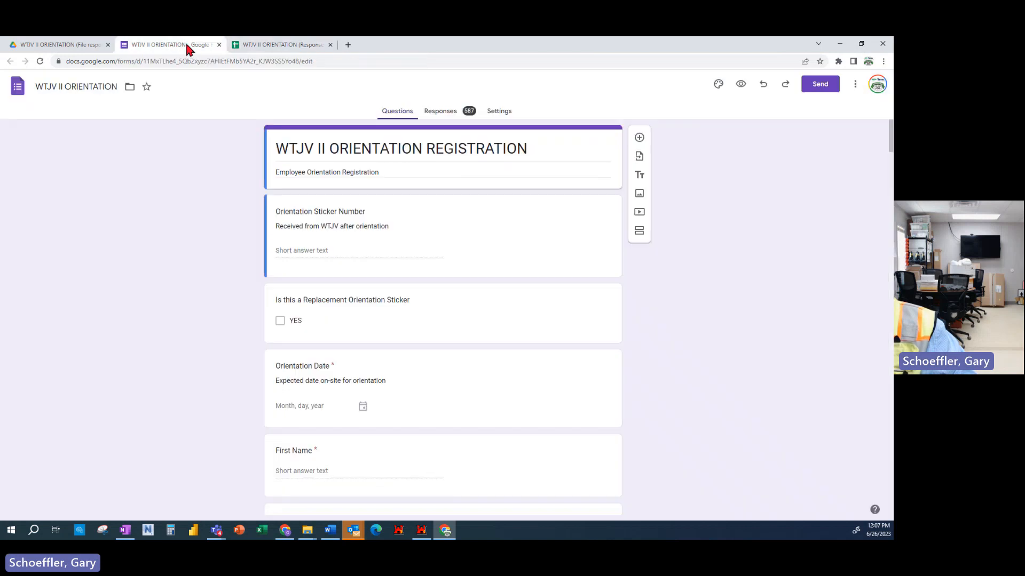
pyautogui.click(79, 45)
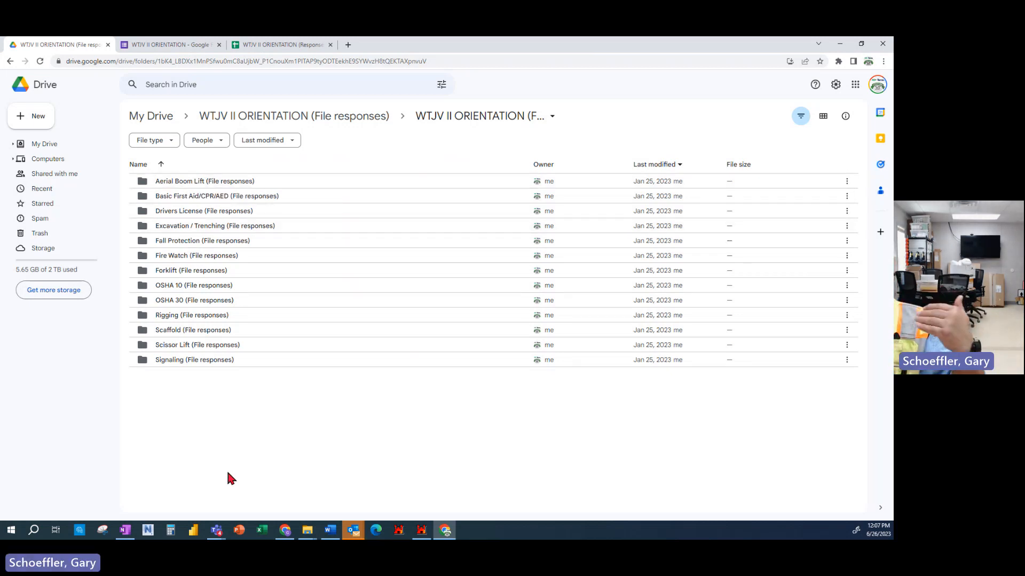
pyautogui.click(292, 43)
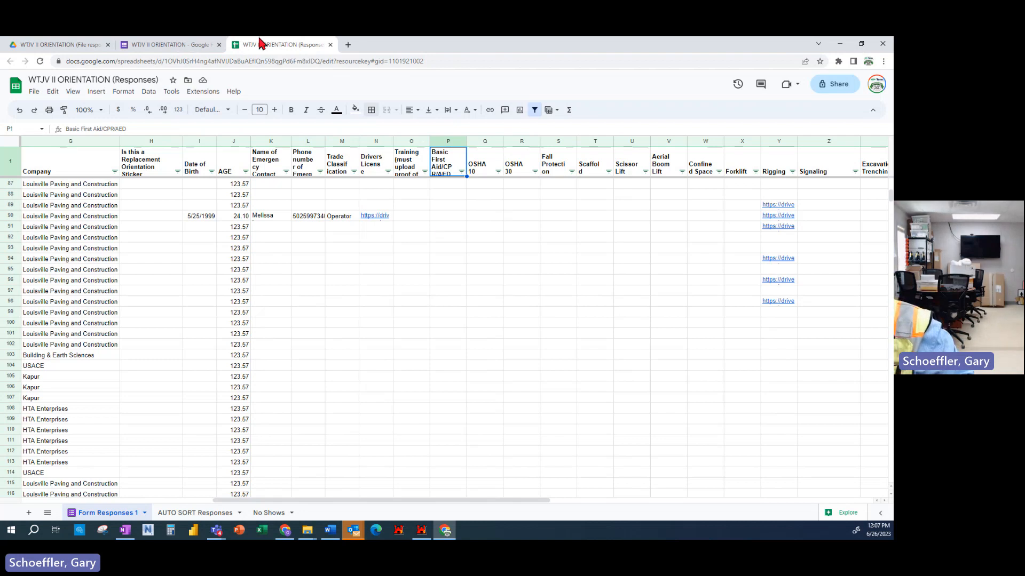
pyautogui.click(194, 43)
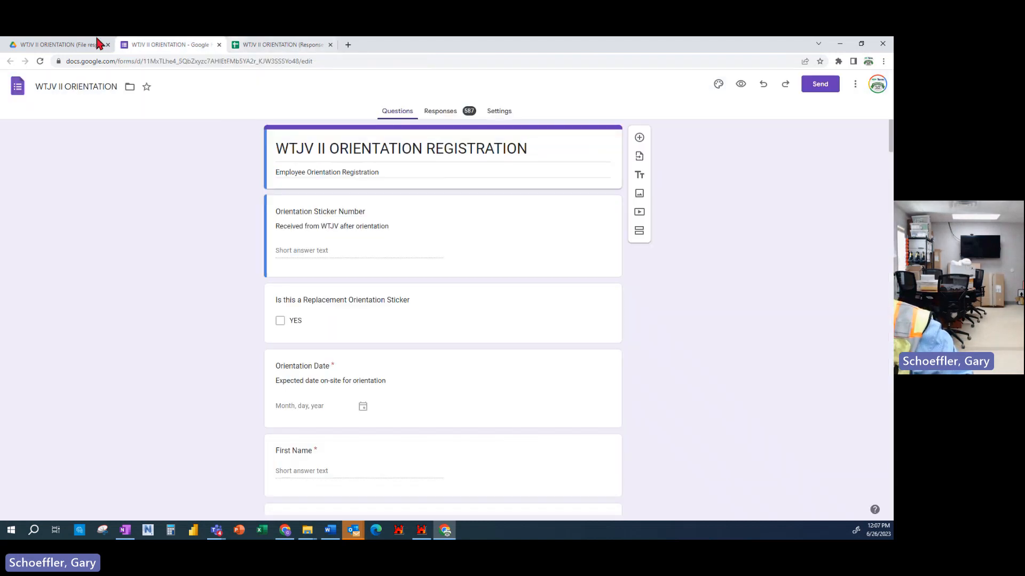
# Step: Open the Drivers License (File responses) folder in Drive, look through its uploaded files, and return to the parent folder
pyautogui.click(66, 44)
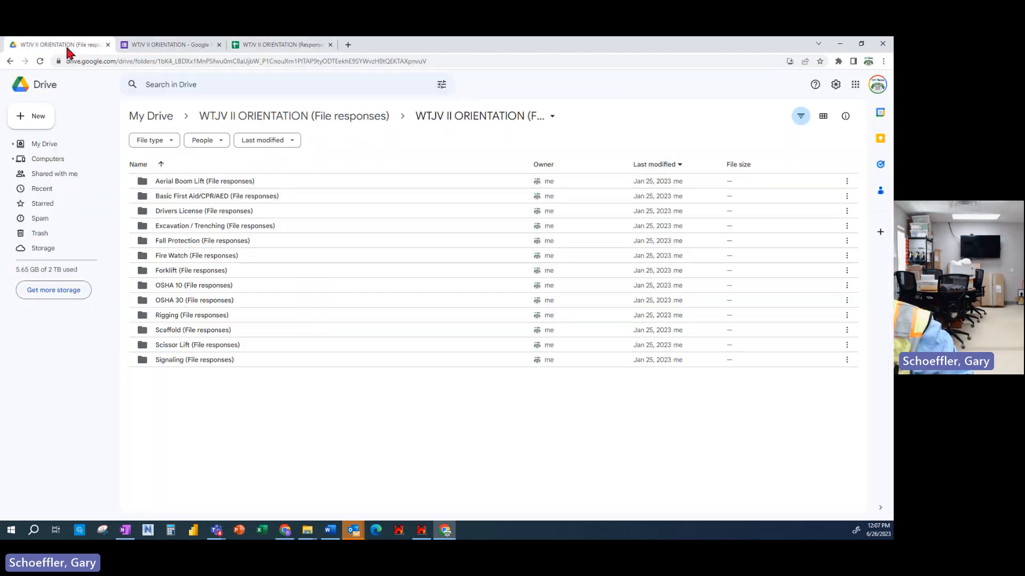
pyautogui.doubleClick(171, 213)
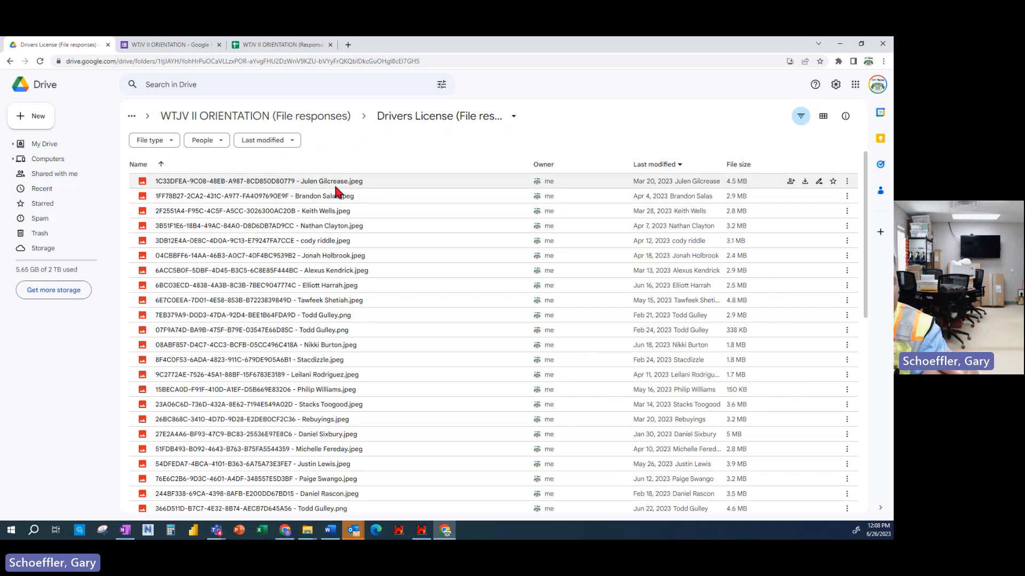
pyautogui.scroll(-10, 370, 411)
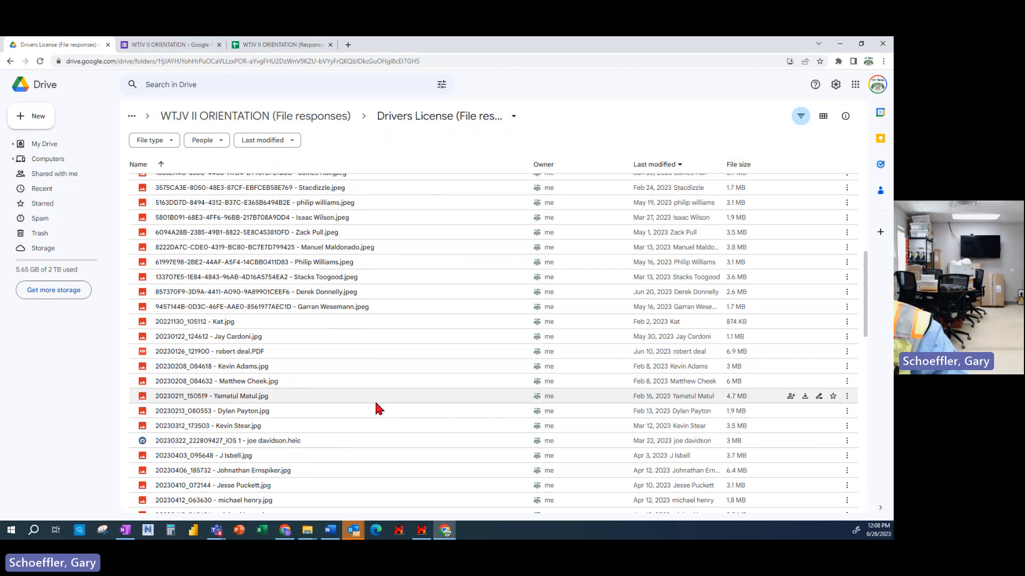
pyautogui.scroll(-8, 375, 406)
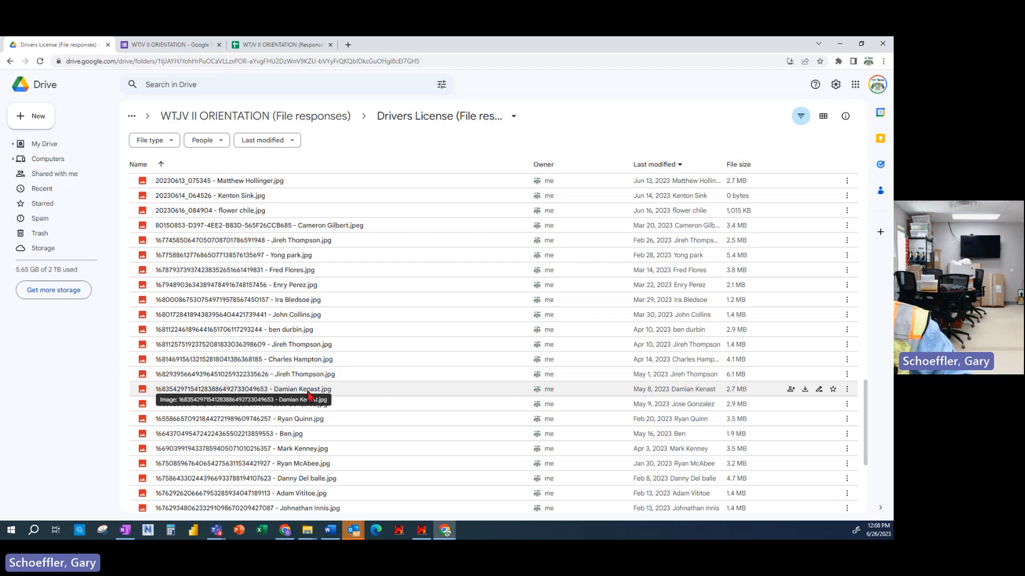
pyautogui.scroll(4, 299, 377)
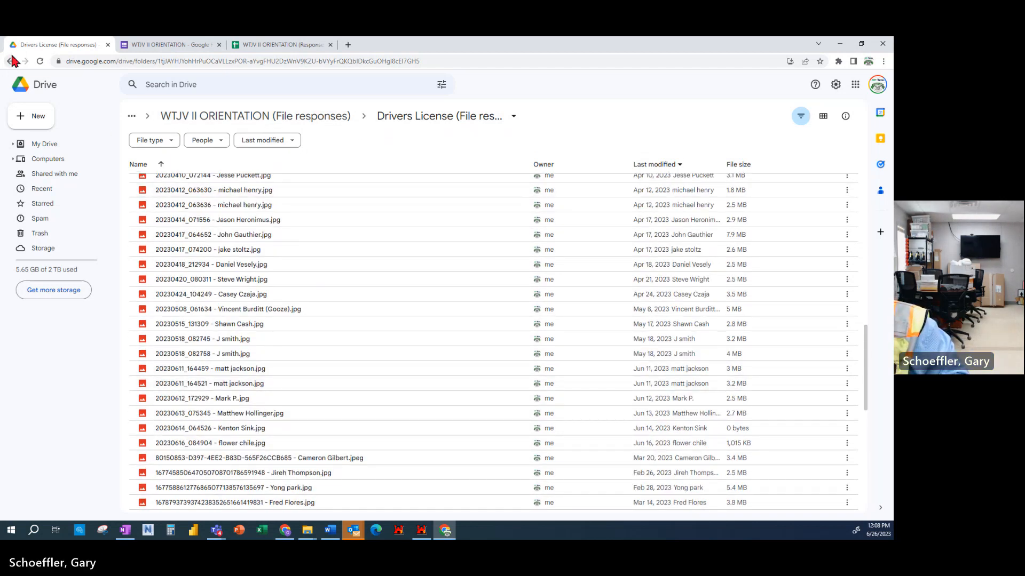
pyautogui.click(247, 119)
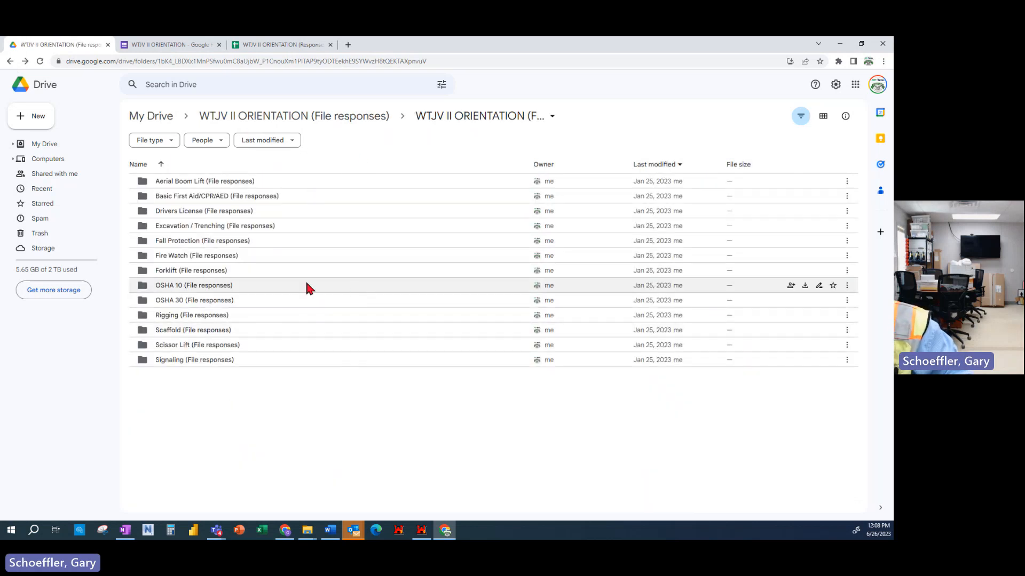
# Step: Review the WTJV II ORIENTATION form from its first questions through the training file-upload questions and back to the beginning
pyautogui.click(142, 48)
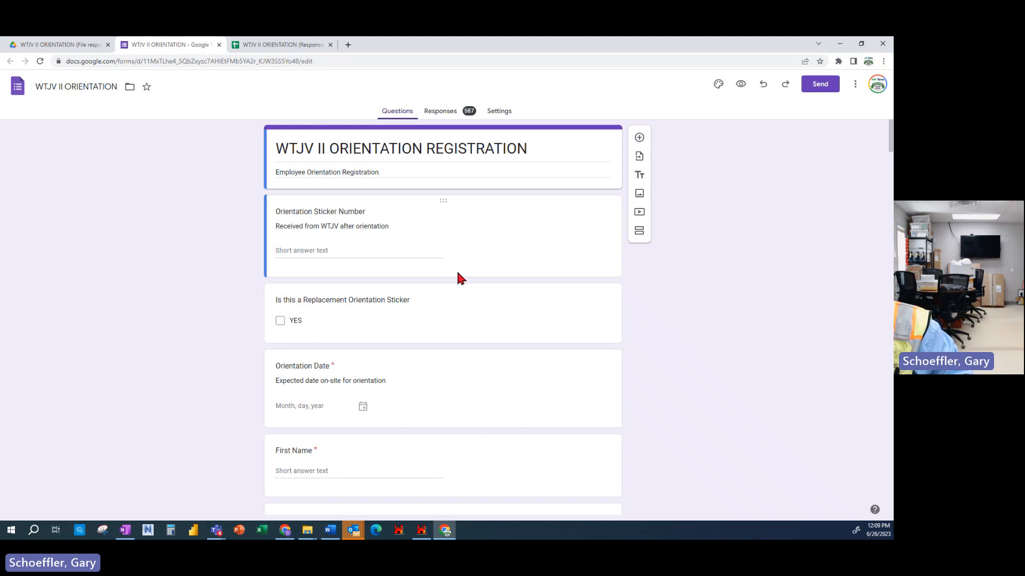
pyautogui.scroll(-20, 458, 272)
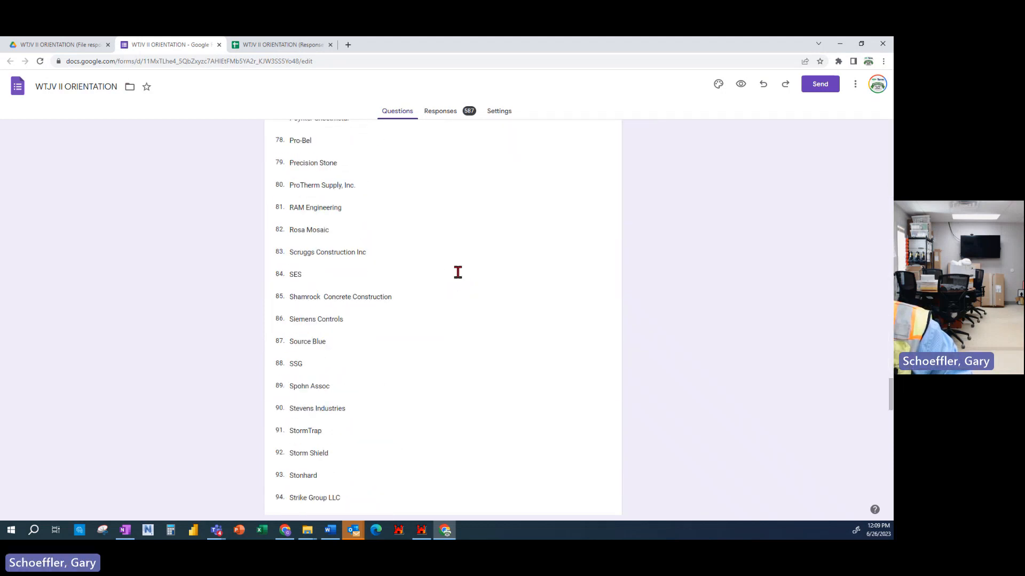
pyautogui.scroll(-15, 457, 272)
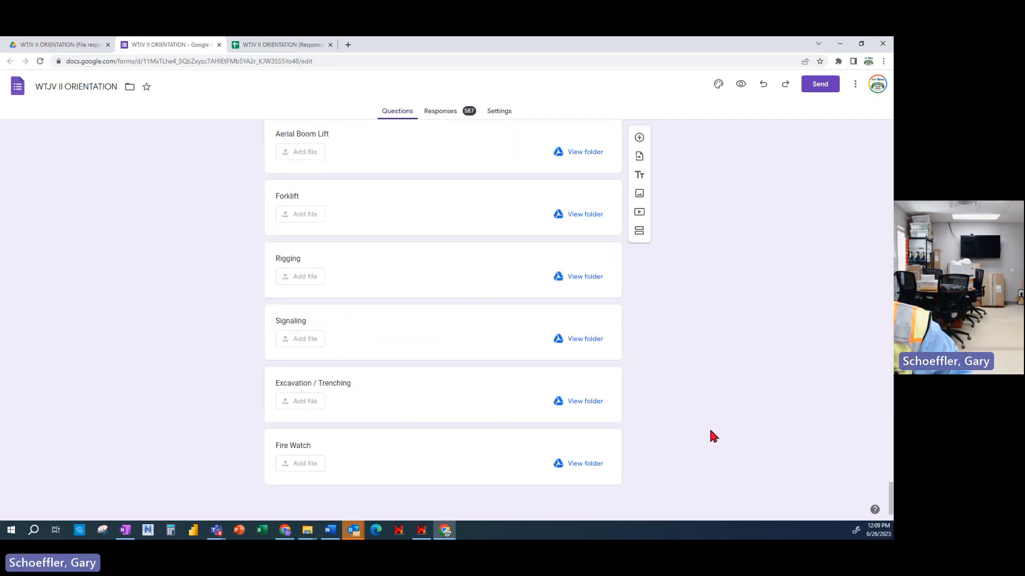
pyautogui.scroll(20, 713, 435)
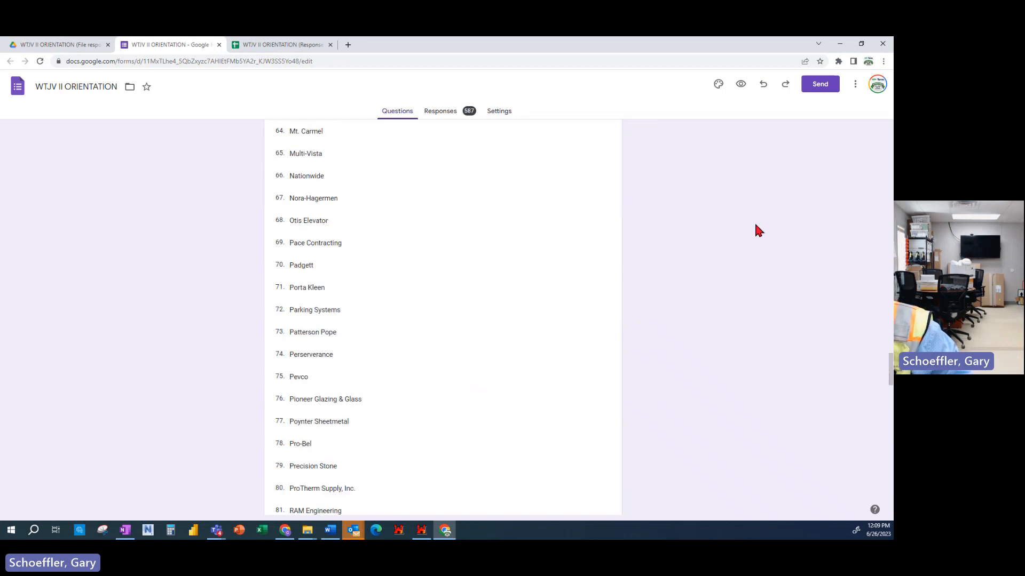
pyautogui.moveTo(890, 372); pyautogui.dragTo(891, 135)
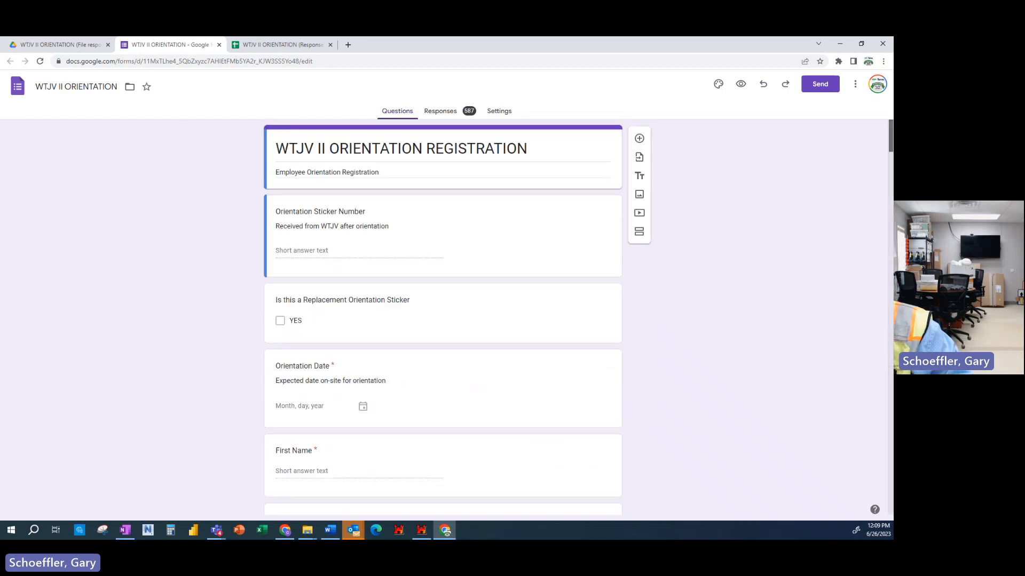
# Step: Search the web for "qrcode monkey" in a new browser tab and open the QRCode Monkey generator's website
pyautogui.click(348, 44)
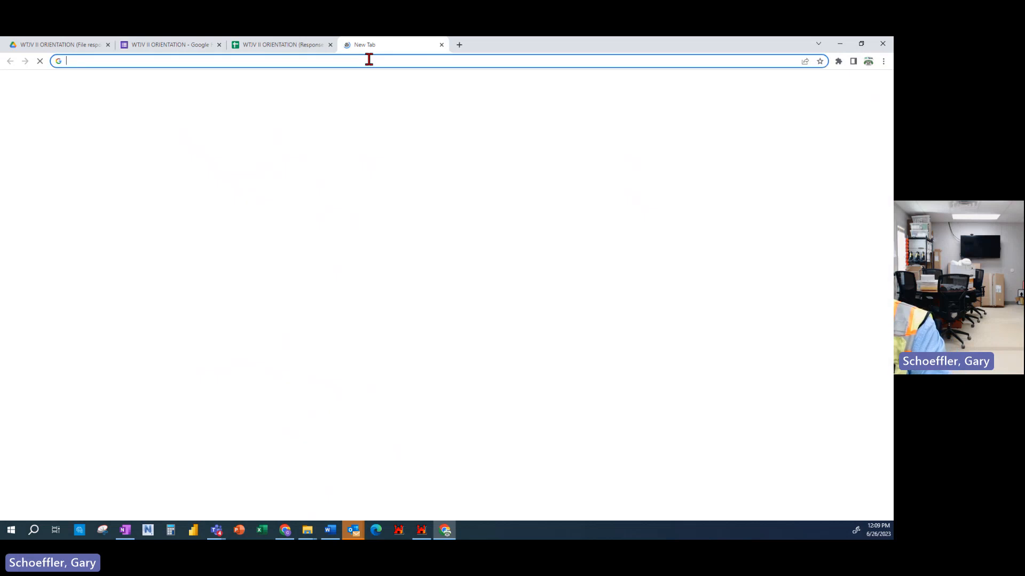
pyautogui.write('are')
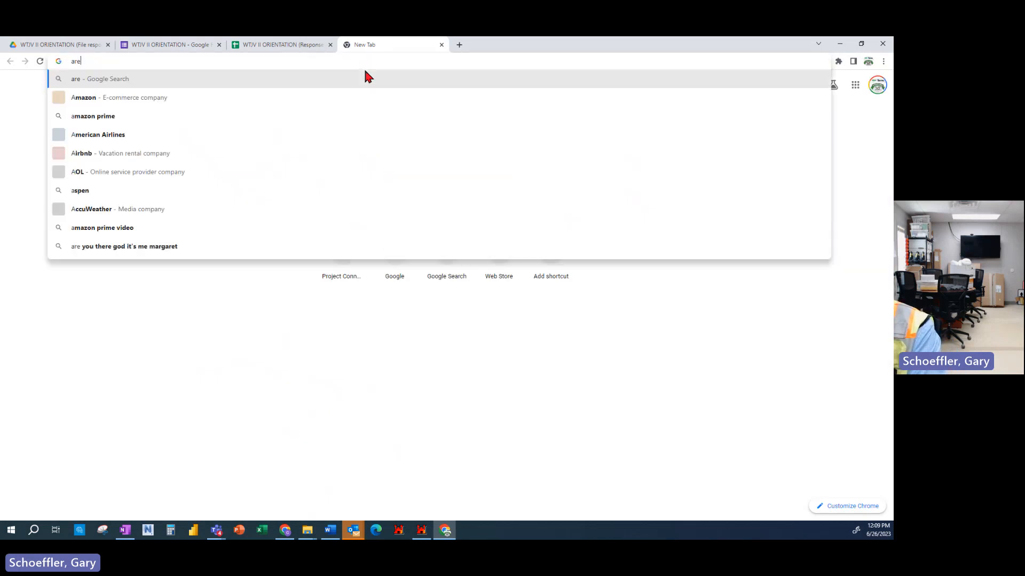
pyautogui.press('BackSpace')
pyautogui.press('BackSpace')
pyautogui.press('BackSpace')
pyautogui.write('qr')
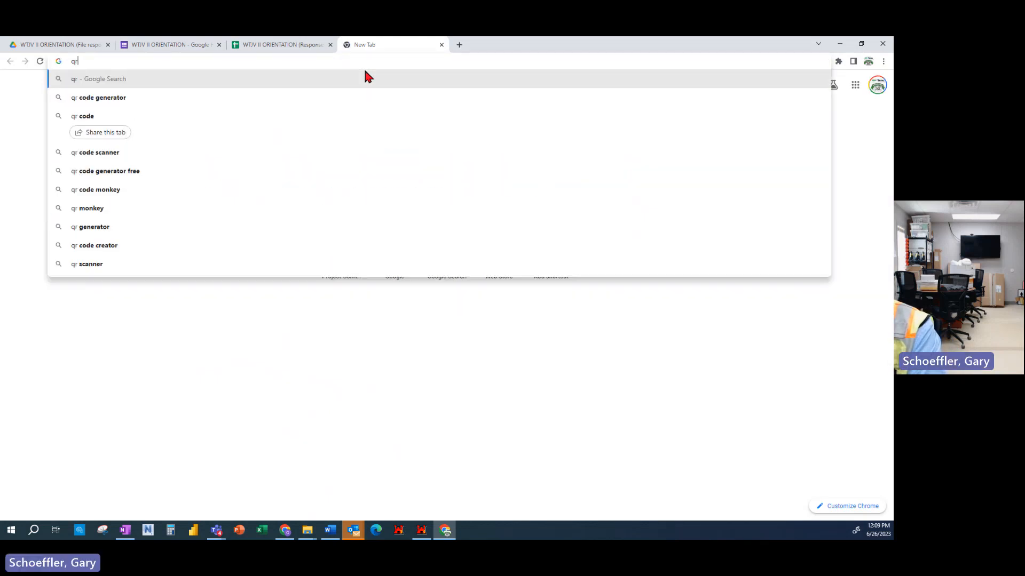
pyautogui.write('code')
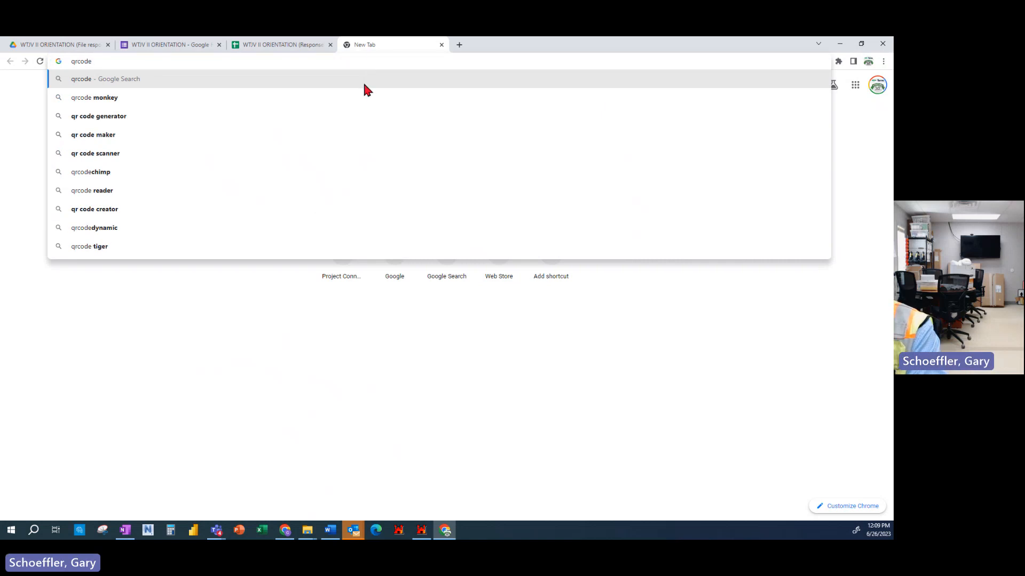
pyautogui.click(94, 101)
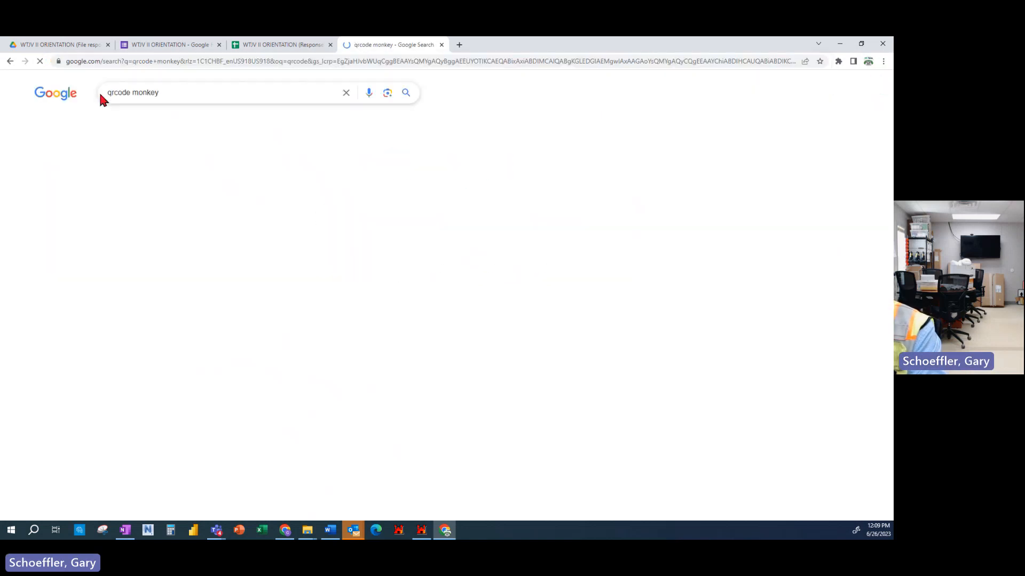
pyautogui.click(377, 202)
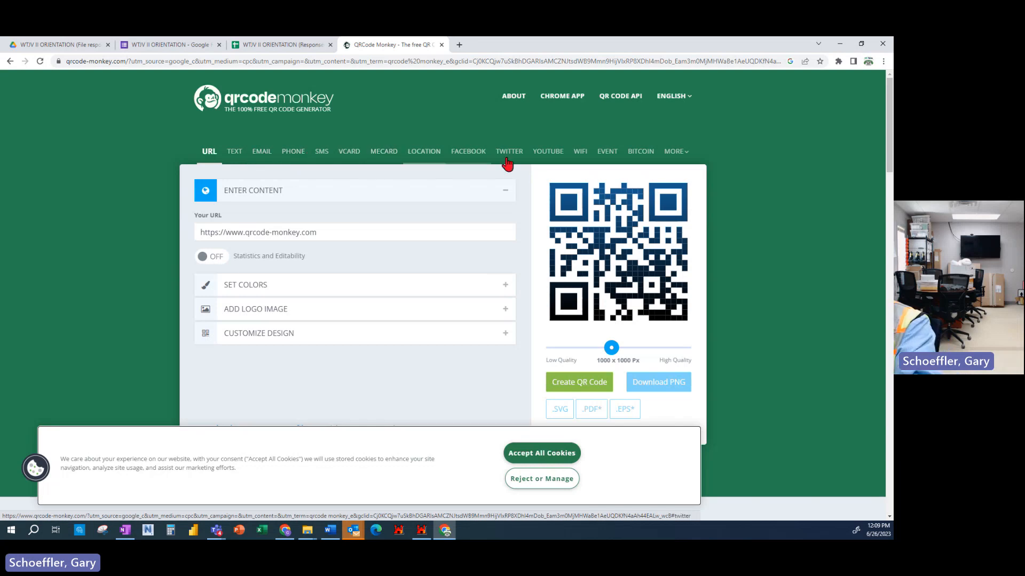
pyautogui.click(673, 152)
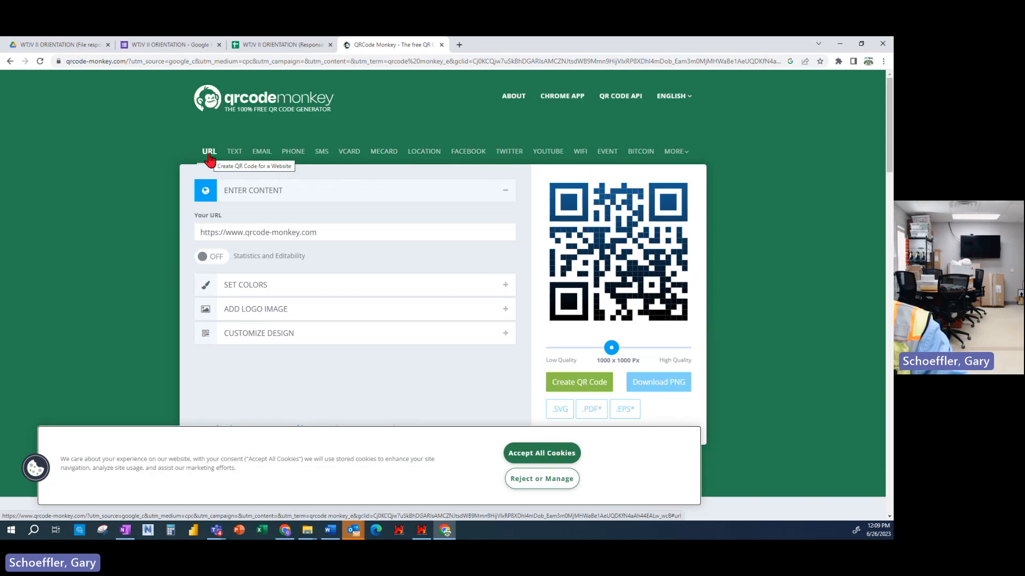
# Step: Reopen the WTJV II ORIENTATION form from the Google Forms home page and copy its web address
pyautogui.click(182, 44)
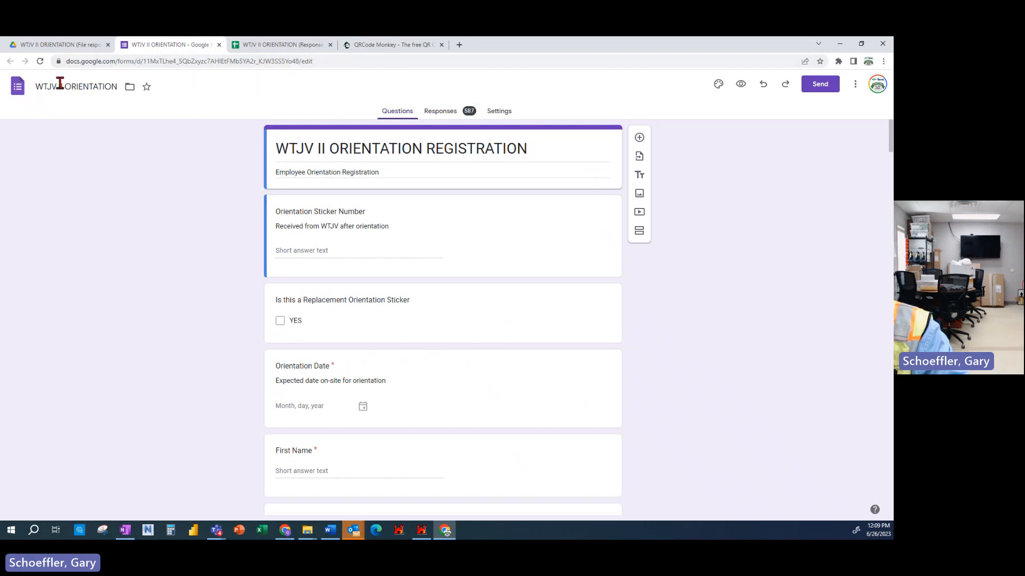
pyautogui.click(19, 89)
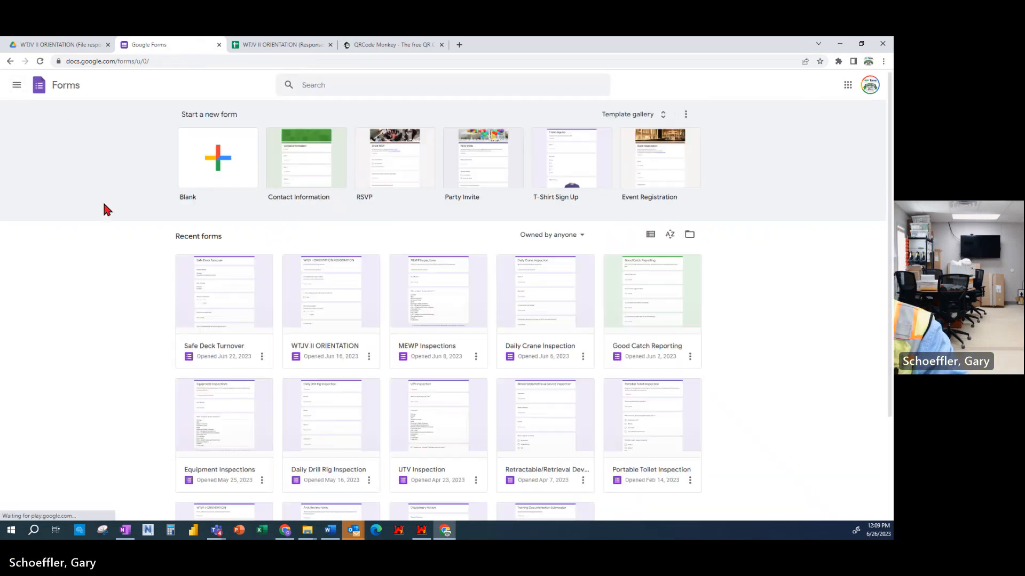
pyautogui.click(335, 315)
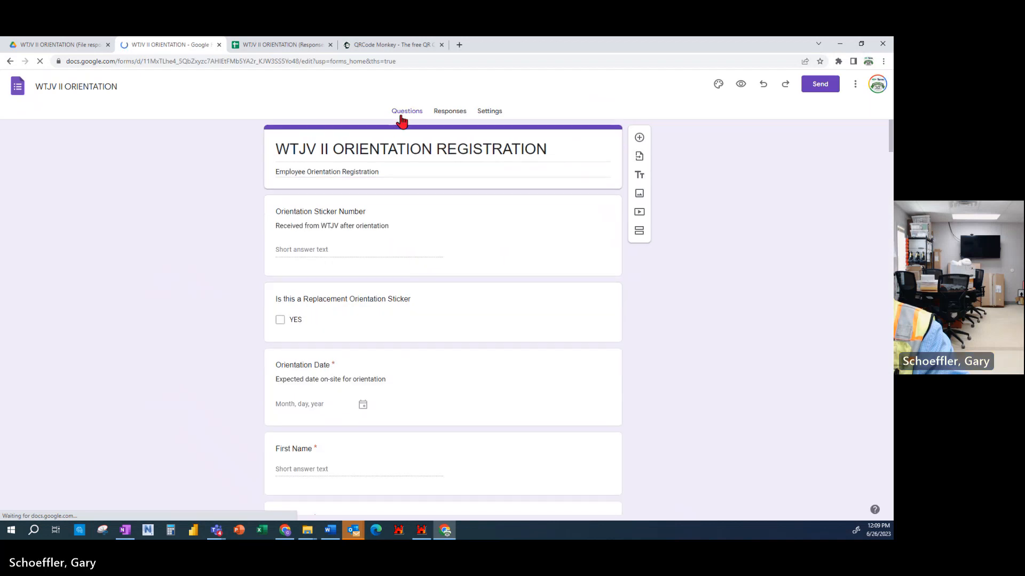
pyautogui.click(459, 61)
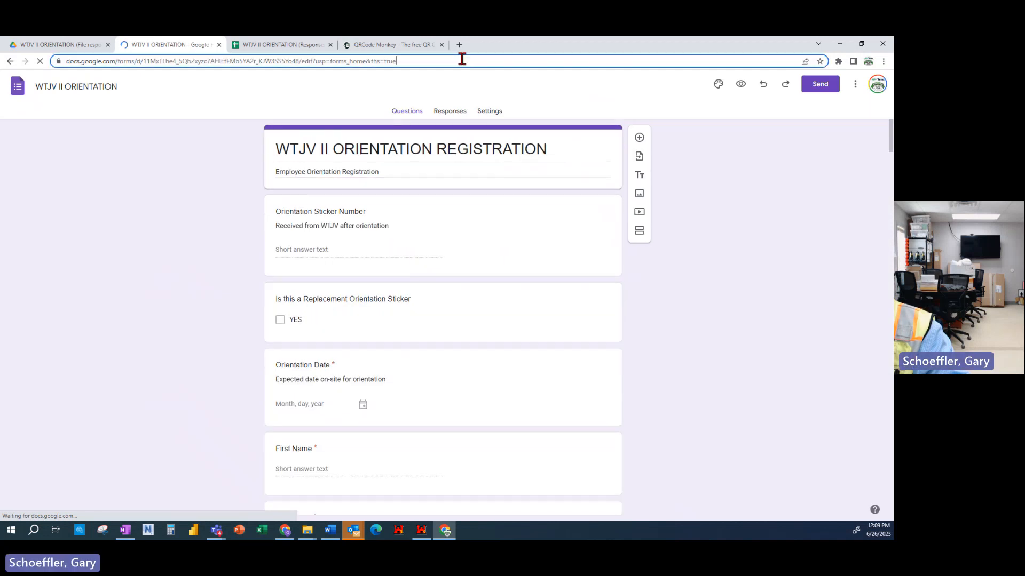
pyautogui.rightClick(363, 62)
pyautogui.click(384, 127)
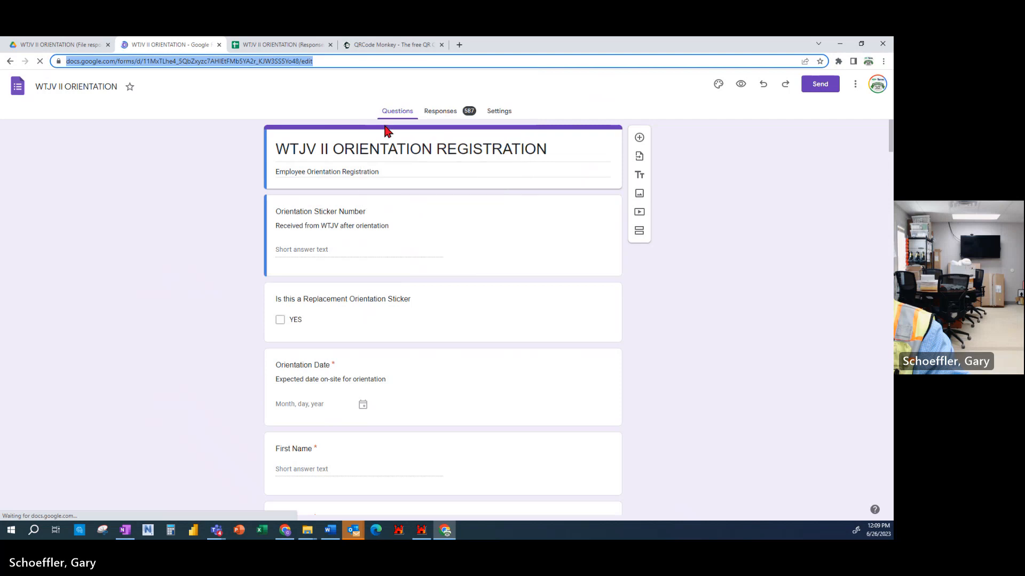
# Step: Replace the default URL in QRCode Monkey's content section with the copied orientation form address
pyautogui.click(387, 43)
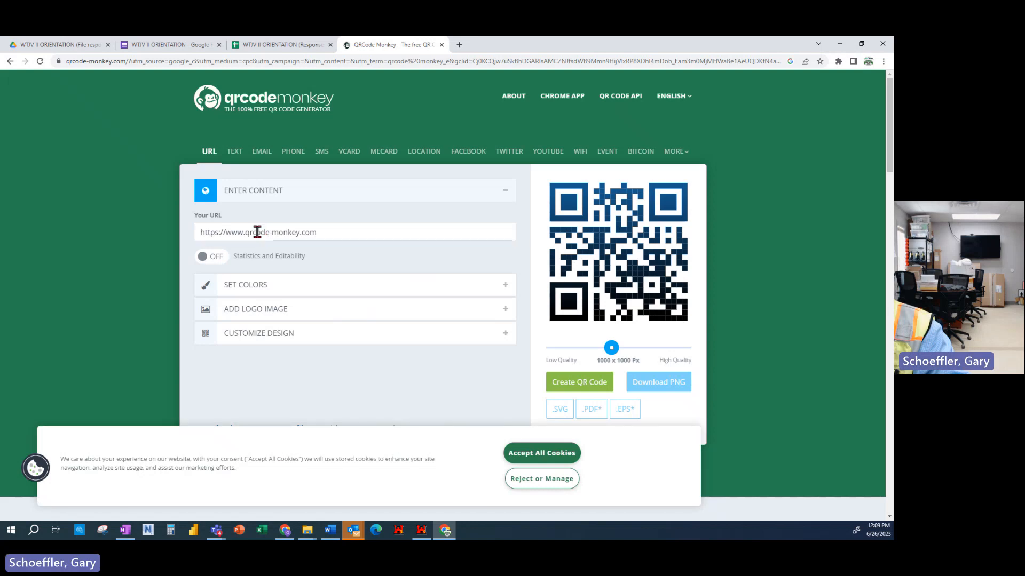
pyautogui.moveTo(345, 230); pyautogui.dragTo(163, 233)
pyautogui.hotkey('ctrl', 'v')
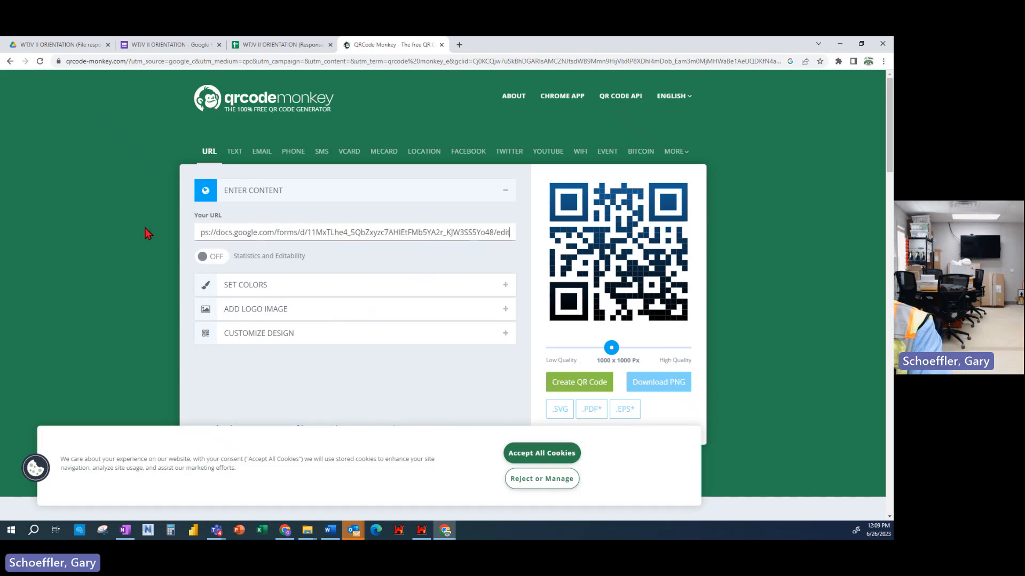
pyautogui.click(255, 193)
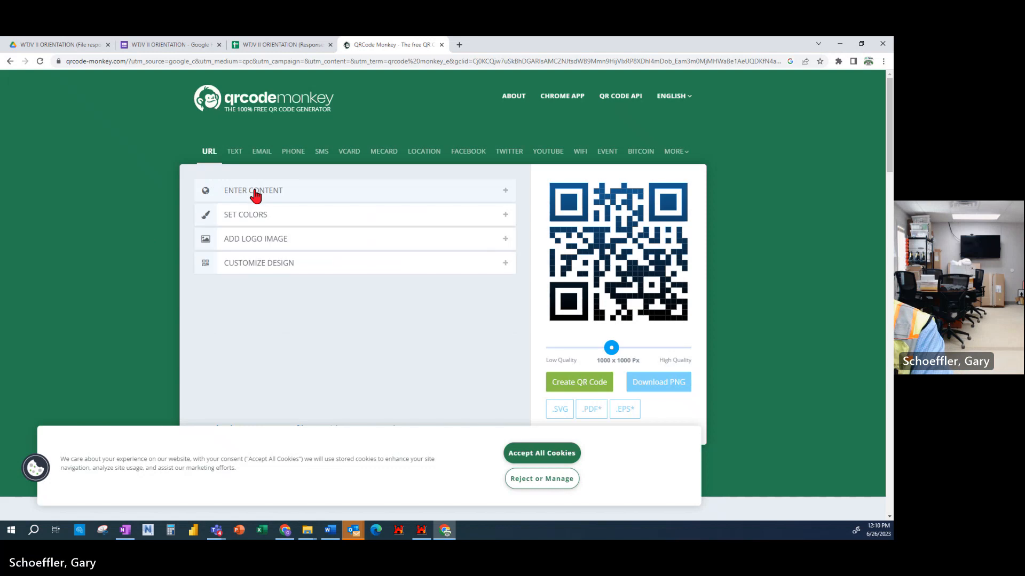
pyautogui.click(255, 193)
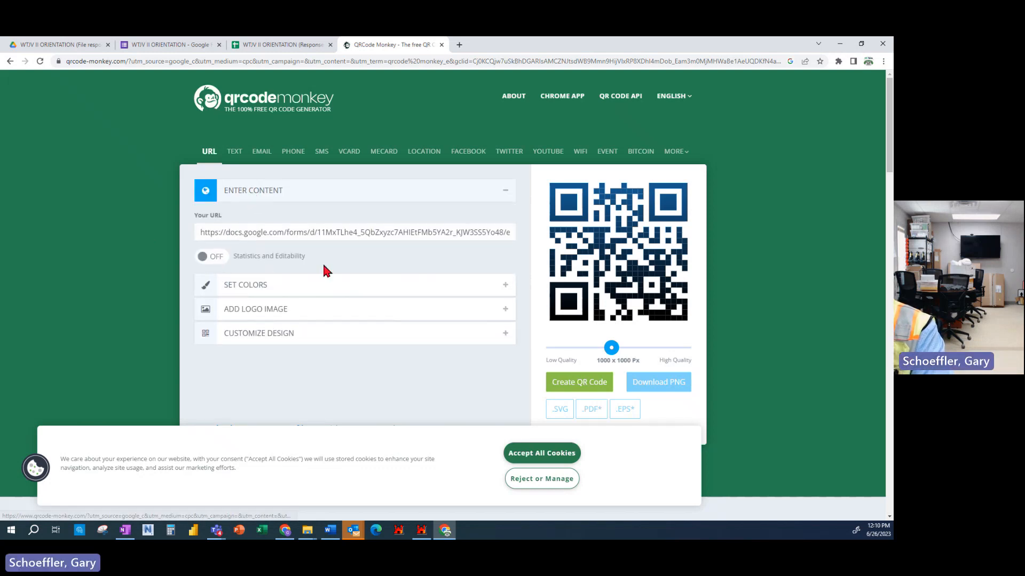
# Step: Accept the site's cookies, set the image size to 1350 x 1350 px, and create the QR code
pyautogui.click(510, 460)
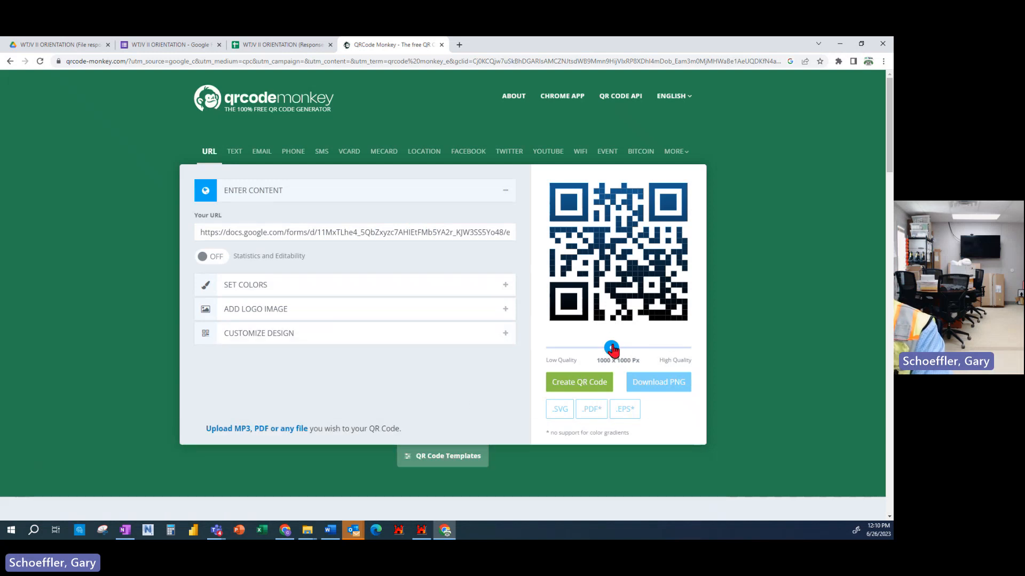
pyautogui.moveTo(611, 347); pyautogui.dragTo(621, 348)
pyautogui.moveTo(625, 350); pyautogui.dragTo(636, 350)
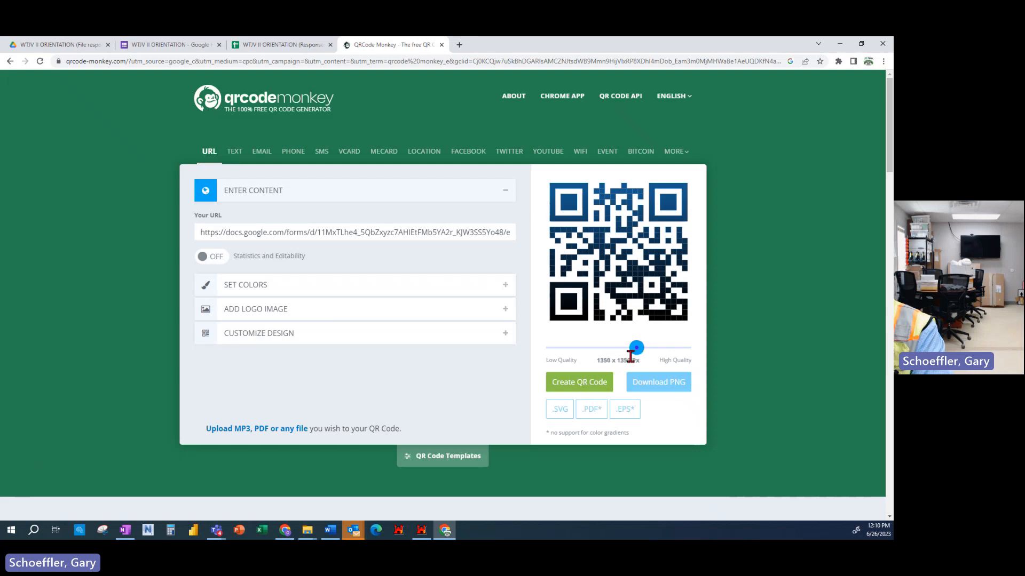
pyautogui.click(568, 386)
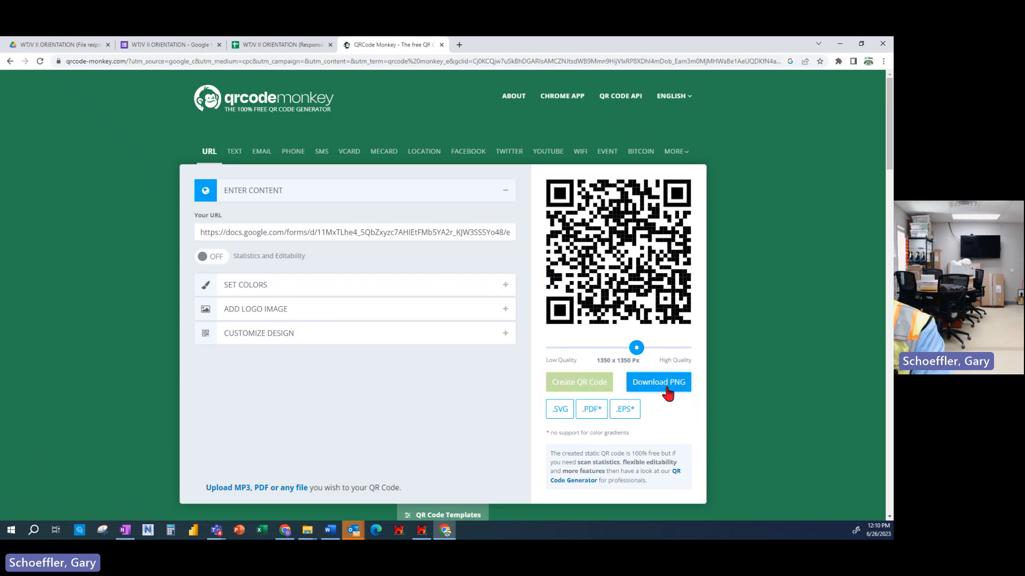
# Step: Download the QR code as a PDF, closing the advertisements, and open the downloaded qr-code.pdf
pyautogui.click(668, 393)
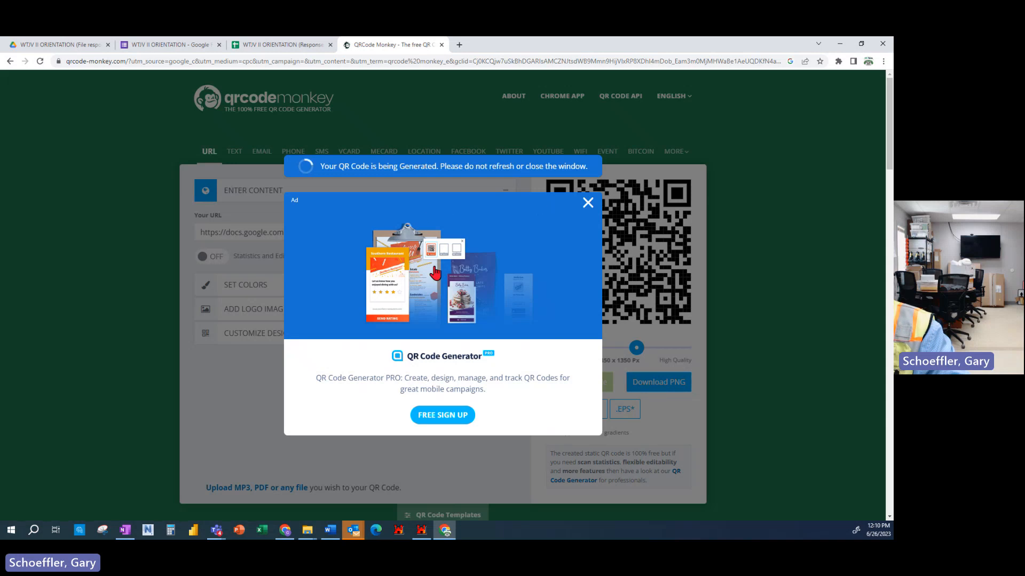
pyautogui.click(588, 202)
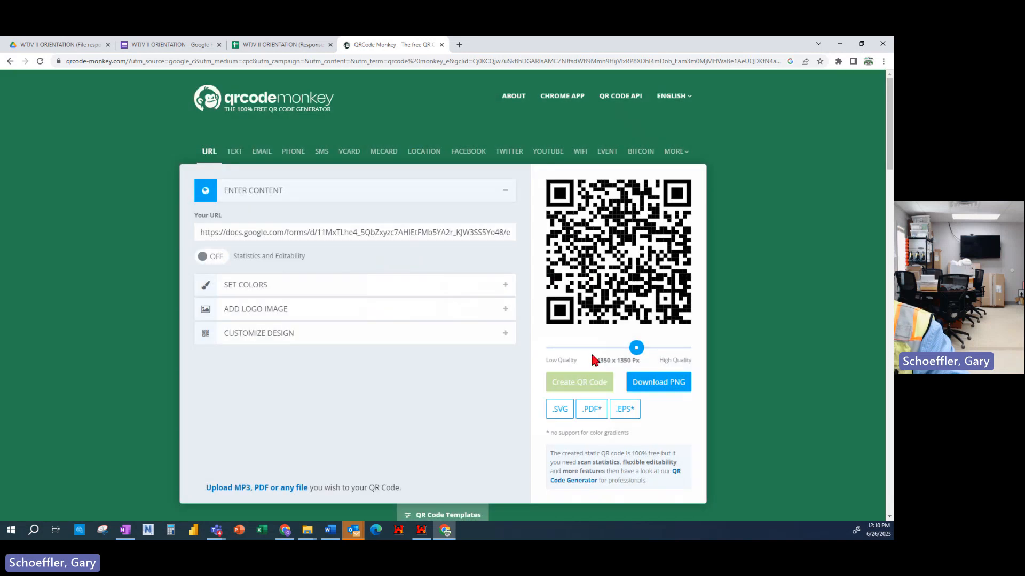
pyautogui.click(584, 415)
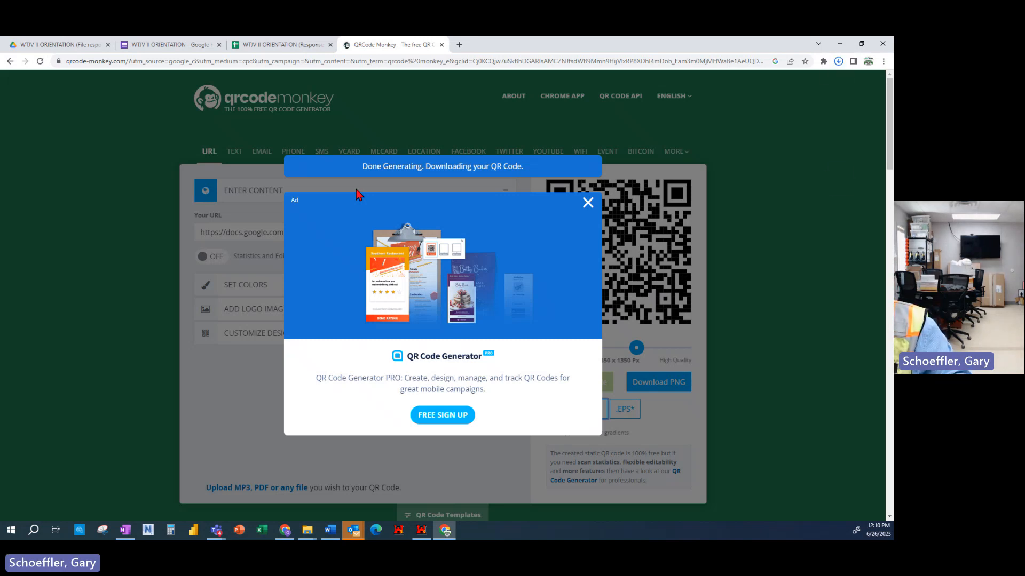
pyautogui.click(587, 204)
pyautogui.click(838, 62)
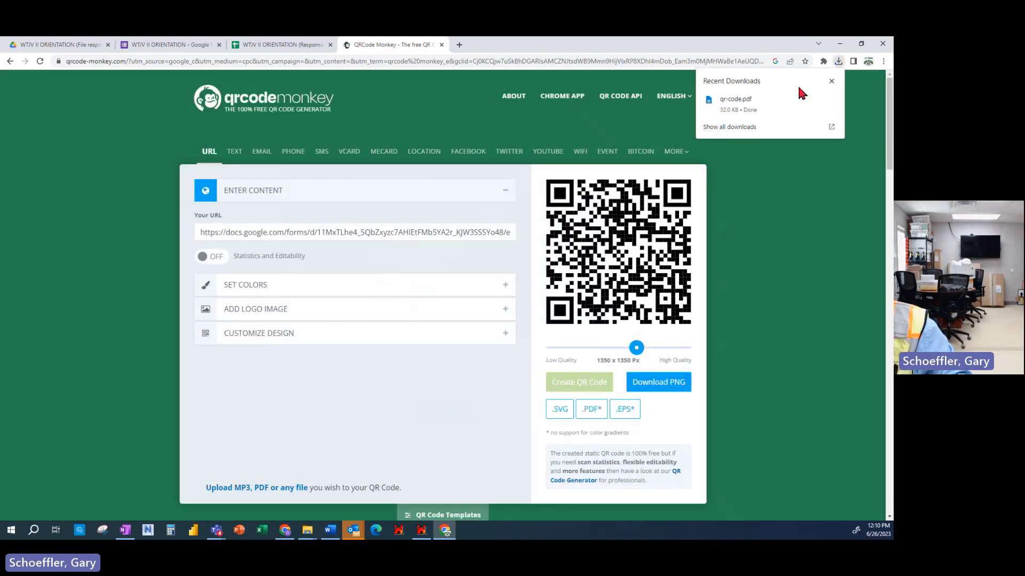
pyautogui.click(739, 103)
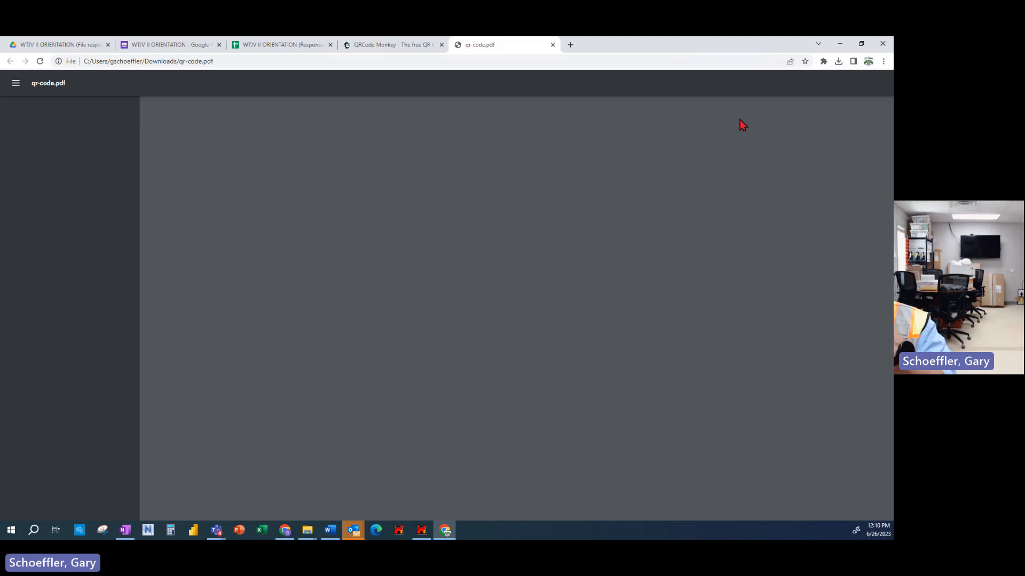
# Step: Zoom the QR code PDF out to 25% to view the entire code on one page
pyautogui.scroll(-5, 685, 229)
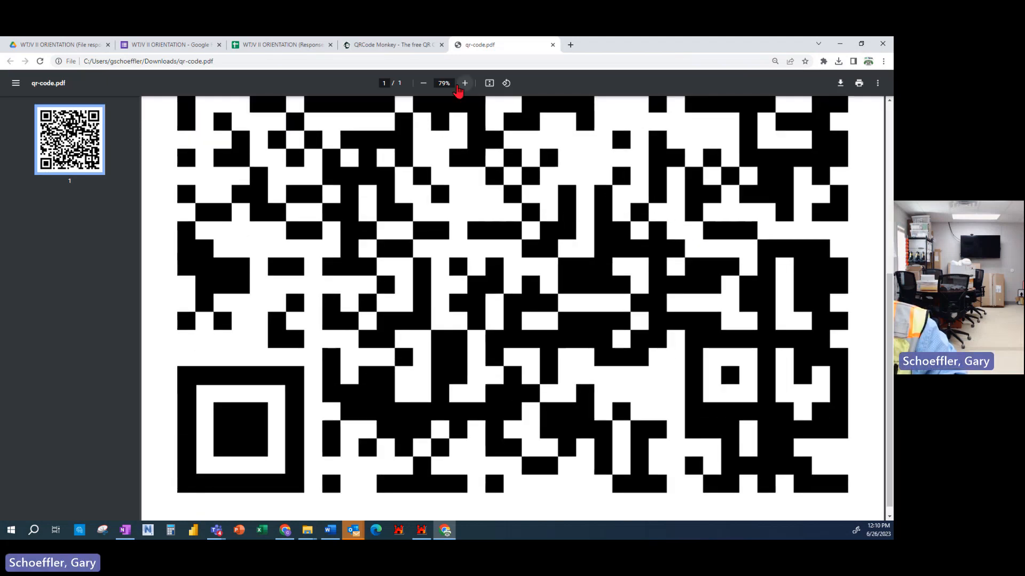
pyautogui.click(424, 83)
pyautogui.click(423, 83)
pyautogui.click(423, 83)
pyautogui.click(423, 83)
pyautogui.click(423, 83)
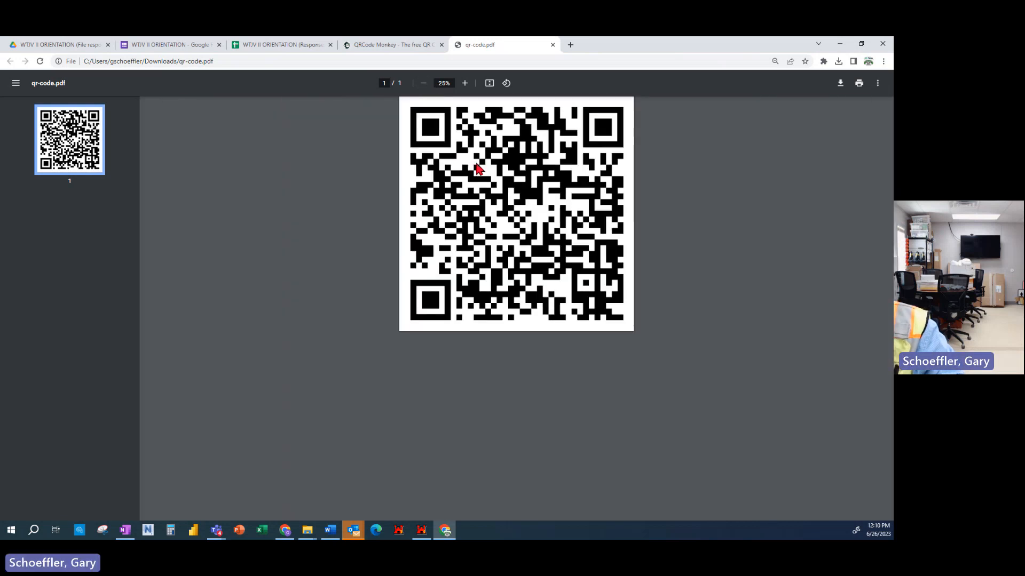
# Step: Return to QRCode Monkey and start uploading a custom logo image for the QR code
pyautogui.click(389, 43)
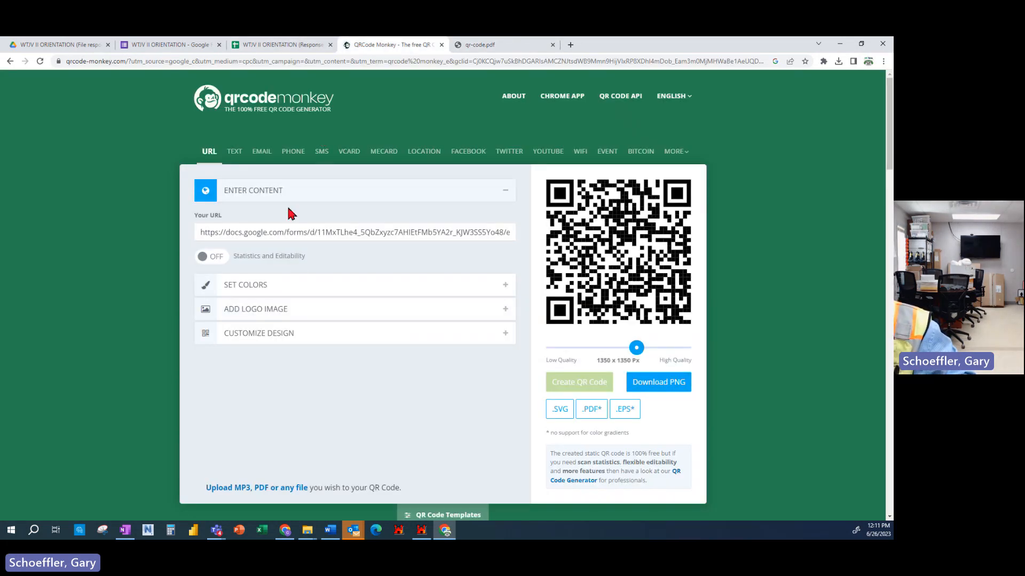
pyautogui.click(482, 312)
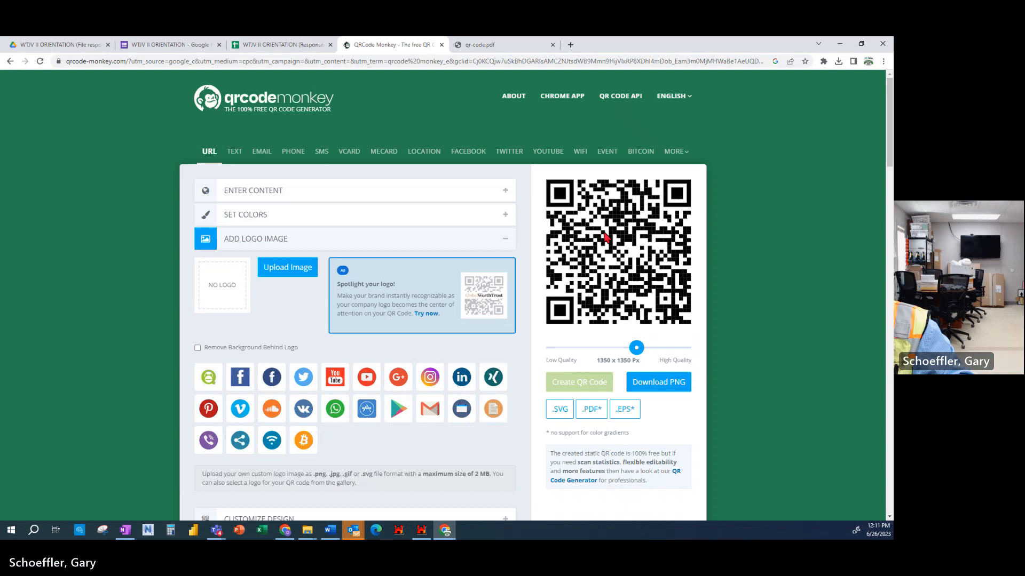
pyautogui.click(287, 268)
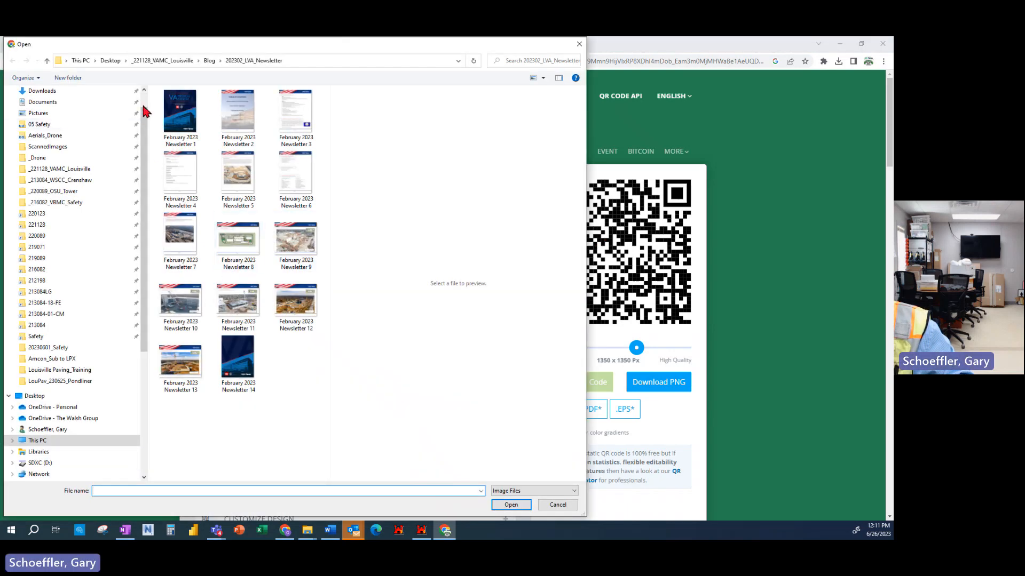
# Step: Look for a logo picture in the _221128_VAMC_Louisville folders under Desktop and Pictures
pyautogui.click(168, 59)
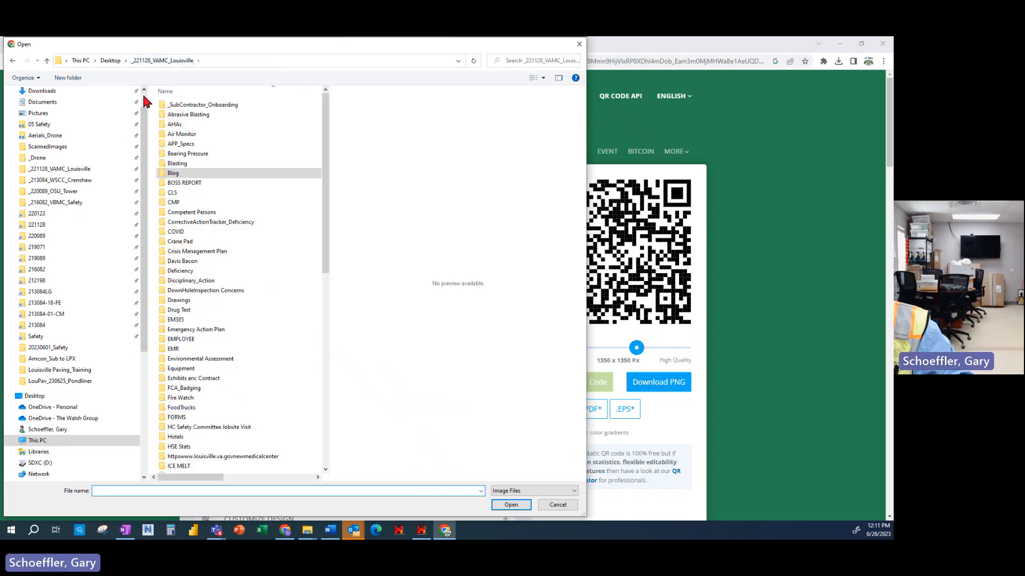
pyautogui.scroll(-7, 190, 413)
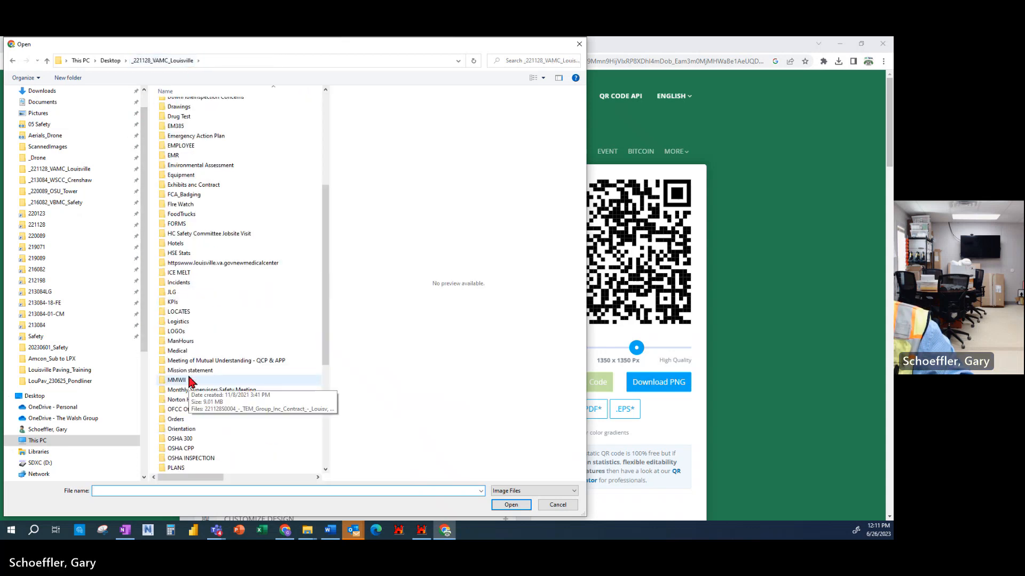
pyautogui.scroll(1, 61, 149)
pyautogui.click(59, 141)
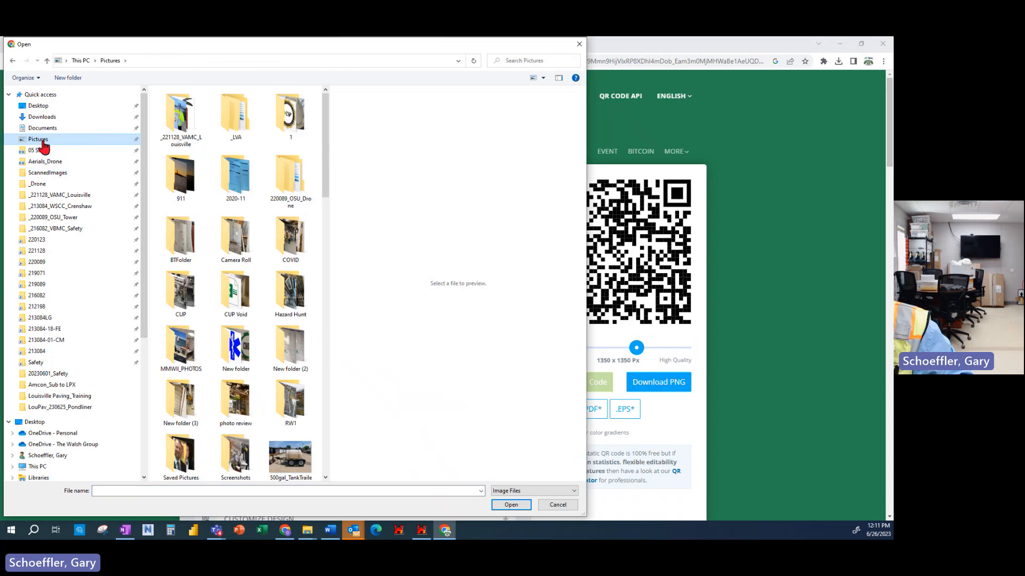
pyautogui.click(180, 130)
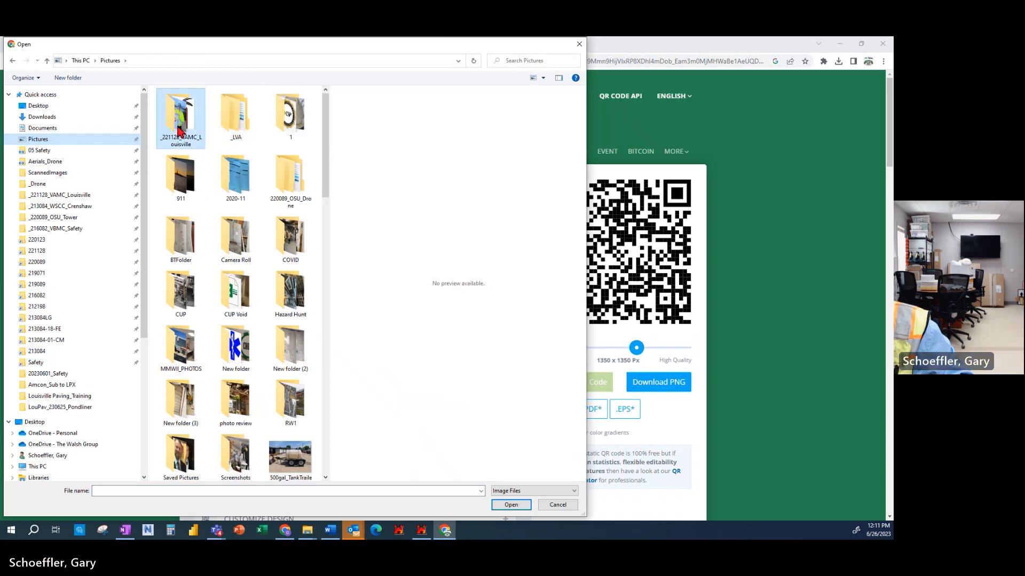
pyautogui.doubleClick(179, 131)
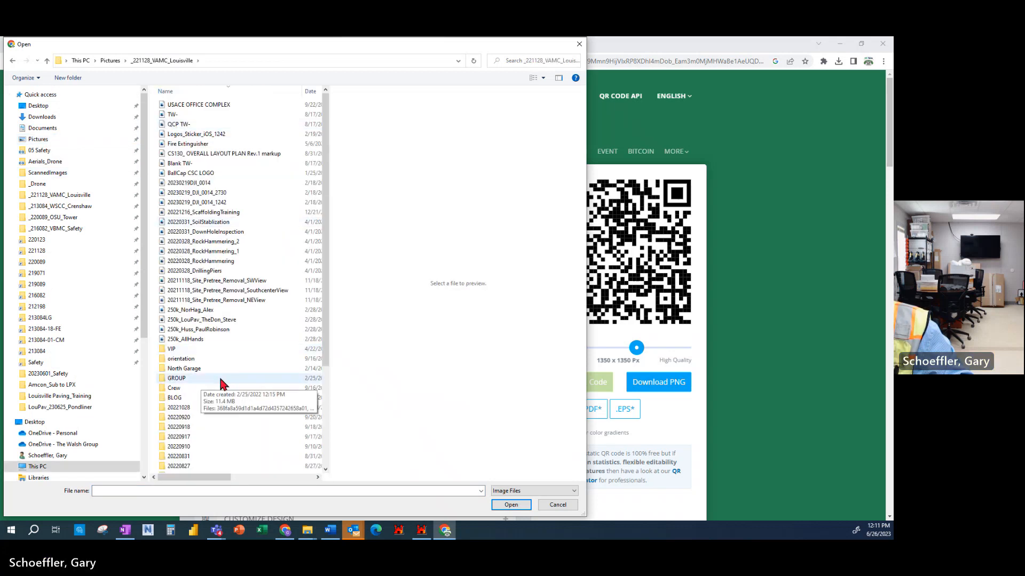
pyautogui.scroll(-5, 190, 379)
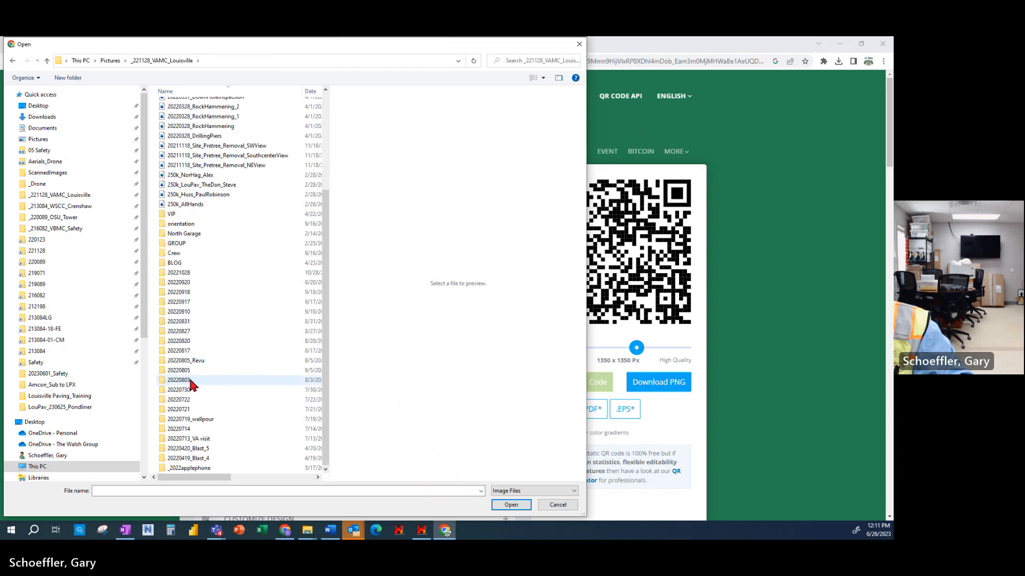
# Step: Upload Picture2 from the folder named 1 in Pictures as the logo, and create the QR code with it
pyautogui.click(111, 61)
pyautogui.click(296, 125)
pyautogui.doubleClick(297, 125)
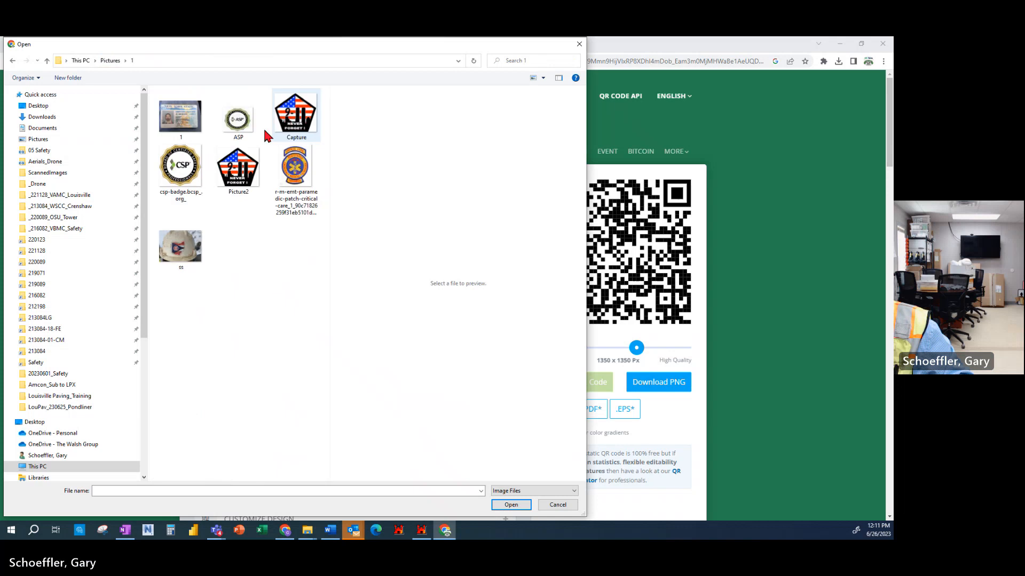
pyautogui.click(238, 168)
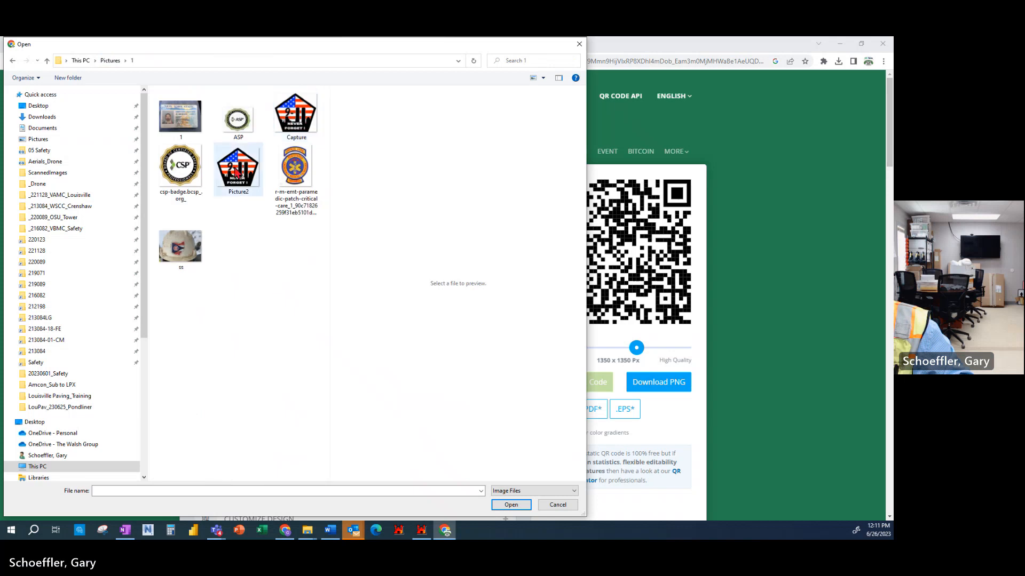
pyautogui.click(510, 505)
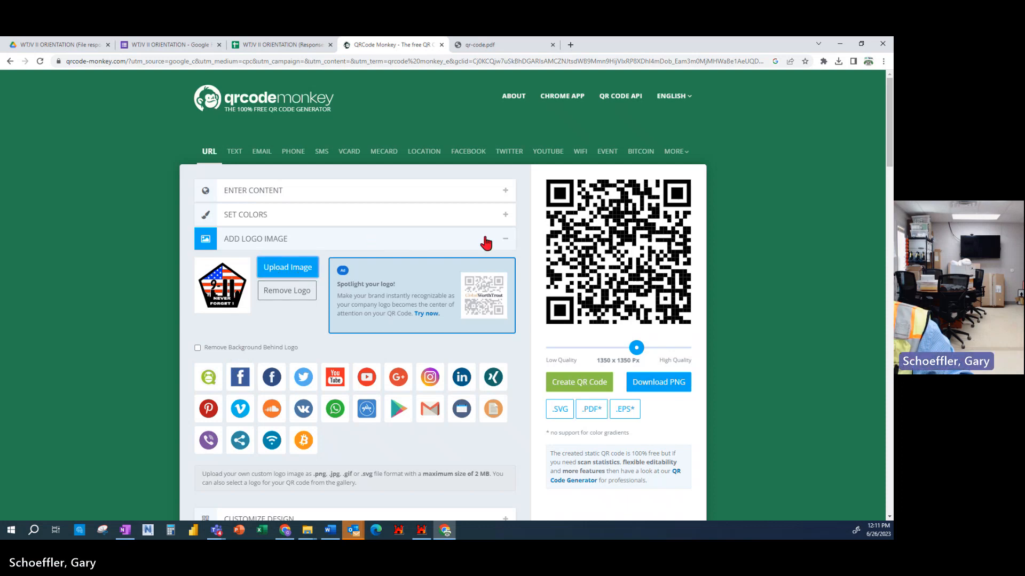
pyautogui.scroll(-2, 397, 379)
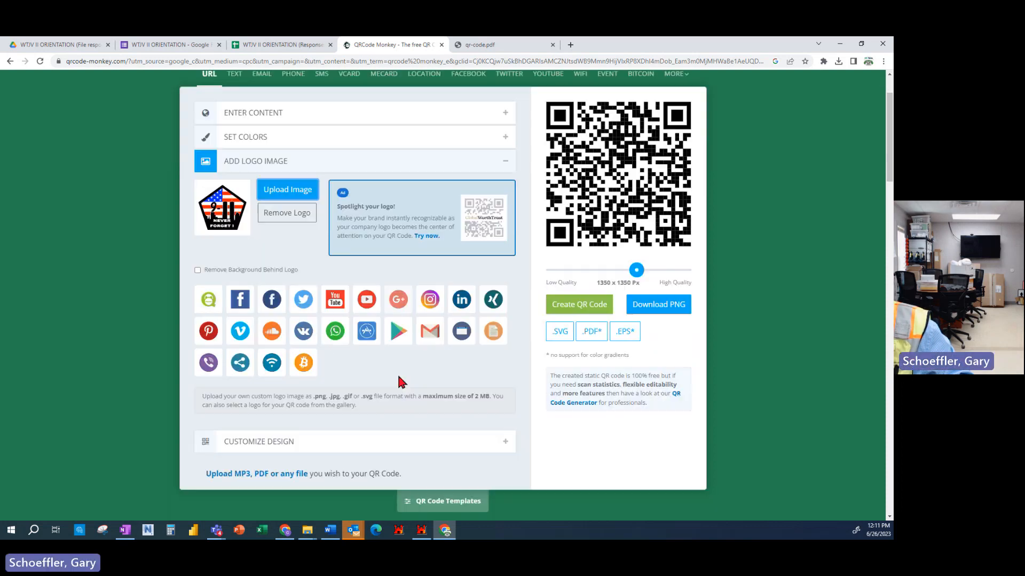
pyautogui.click(582, 308)
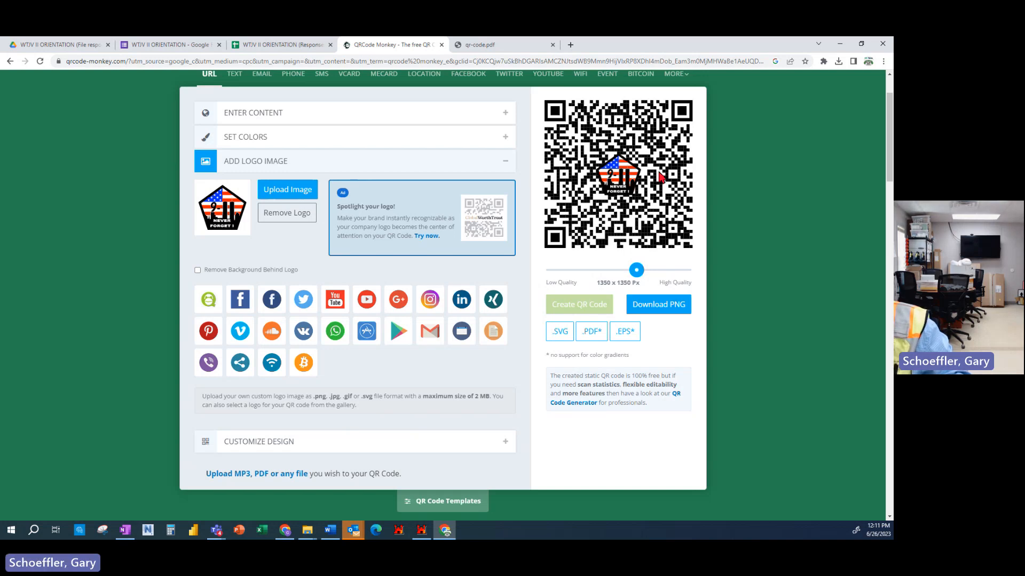
# Step: Download the logo QR code as a PNG at 2000 x 2000 px and view the downloaded qr-code.png
pyautogui.moveTo(636, 269); pyautogui.dragTo(694, 270)
pyautogui.click(673, 308)
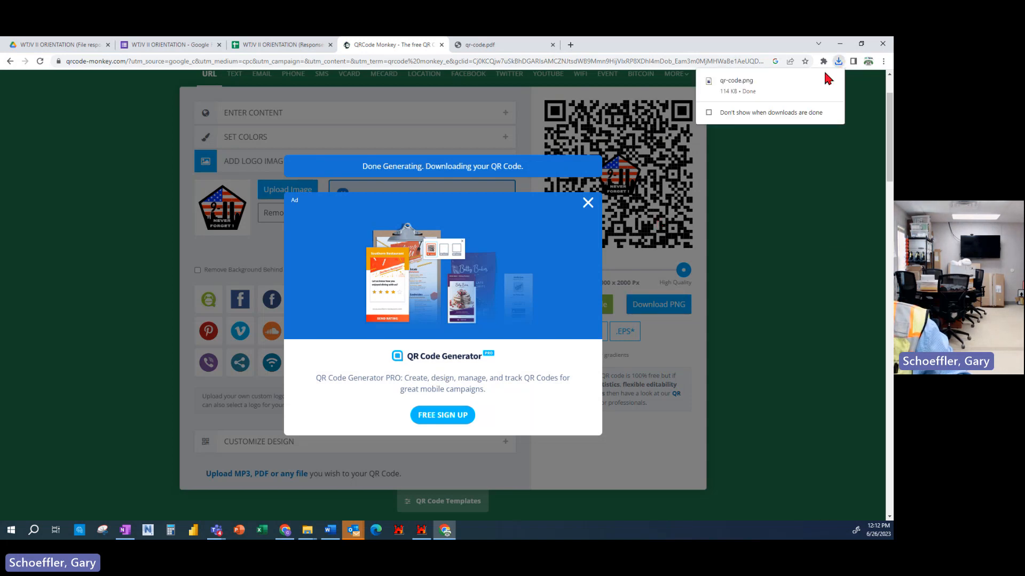
pyautogui.click(782, 82)
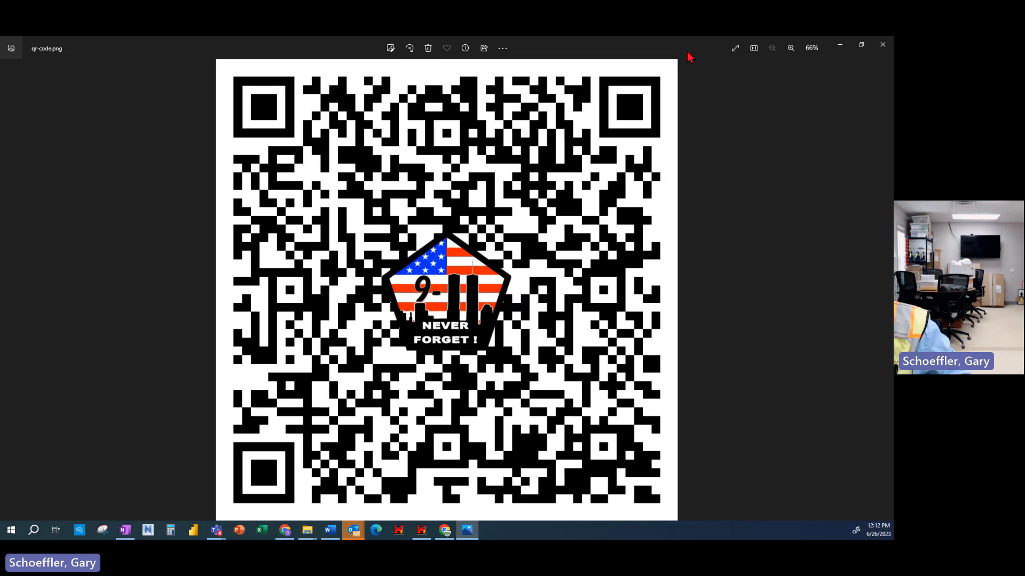
pyautogui.click(832, 50)
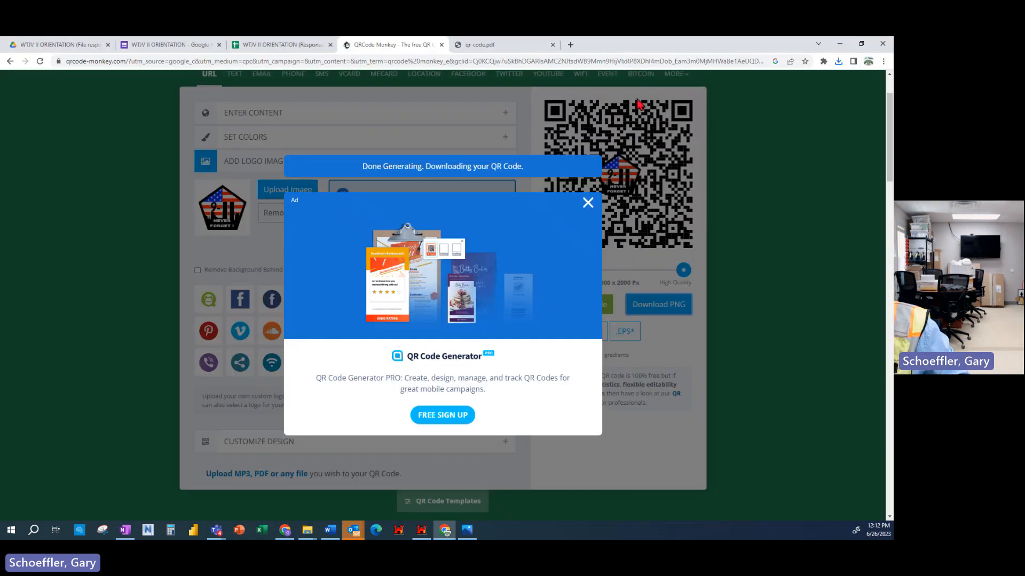